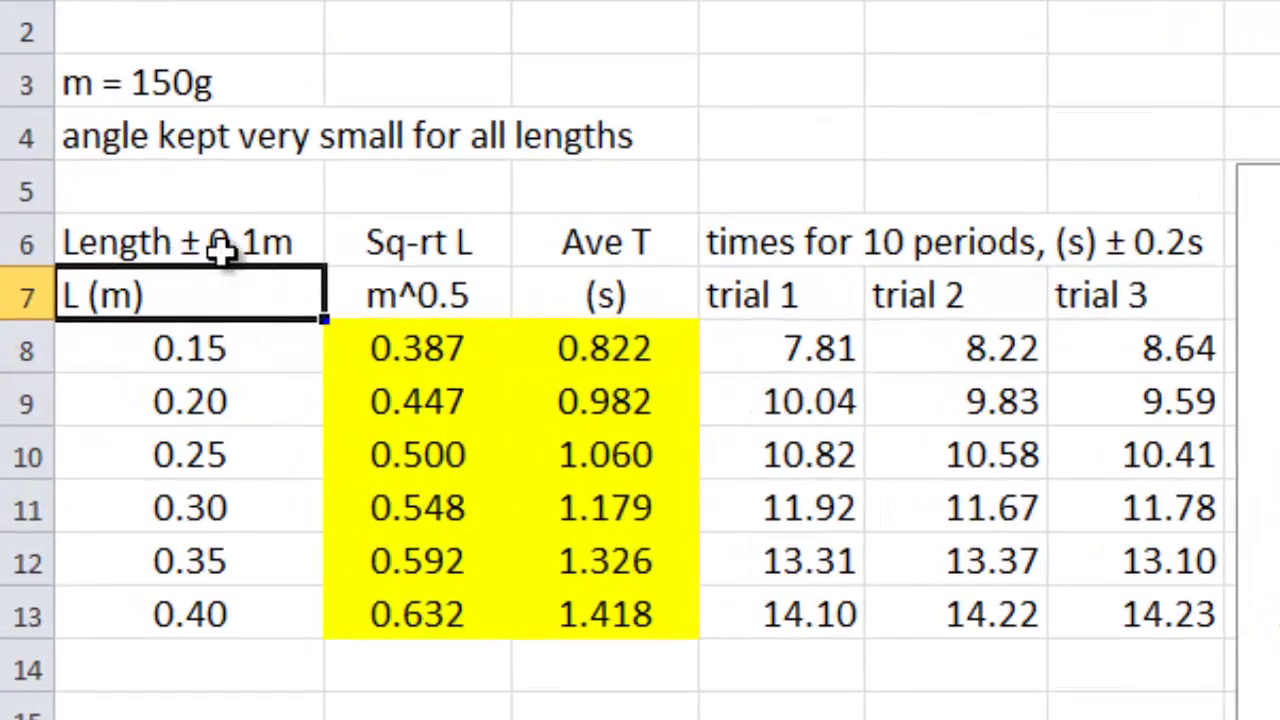
Step: Correct the length uncertainty in the A6 heading to read ± 0.01m
click(185, 248)
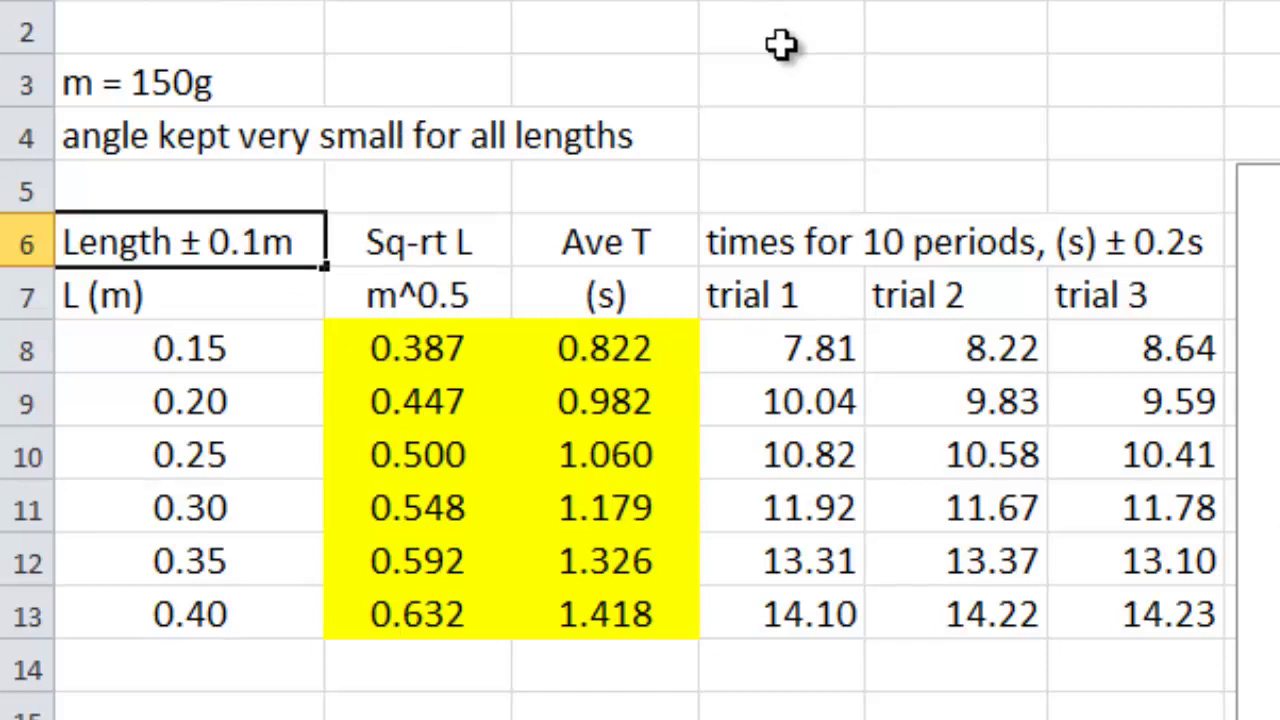
text(0)
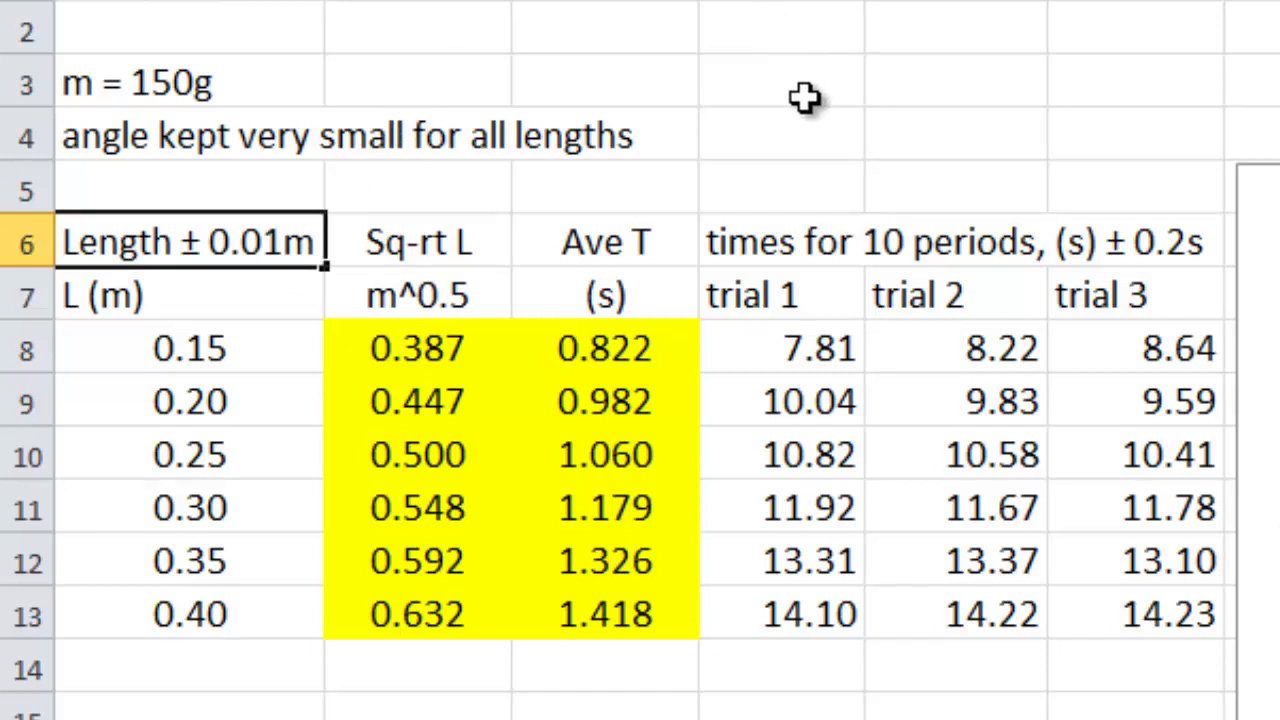
key(Return)
key(Up)
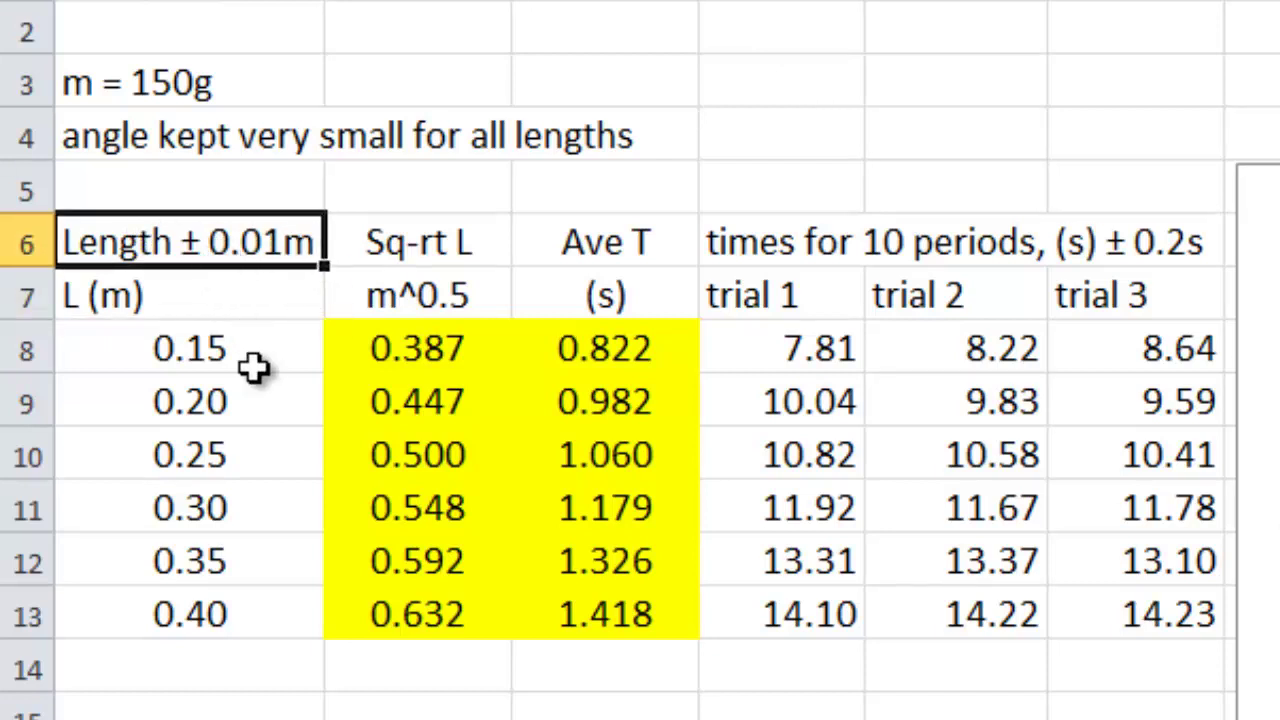
click(418, 2)
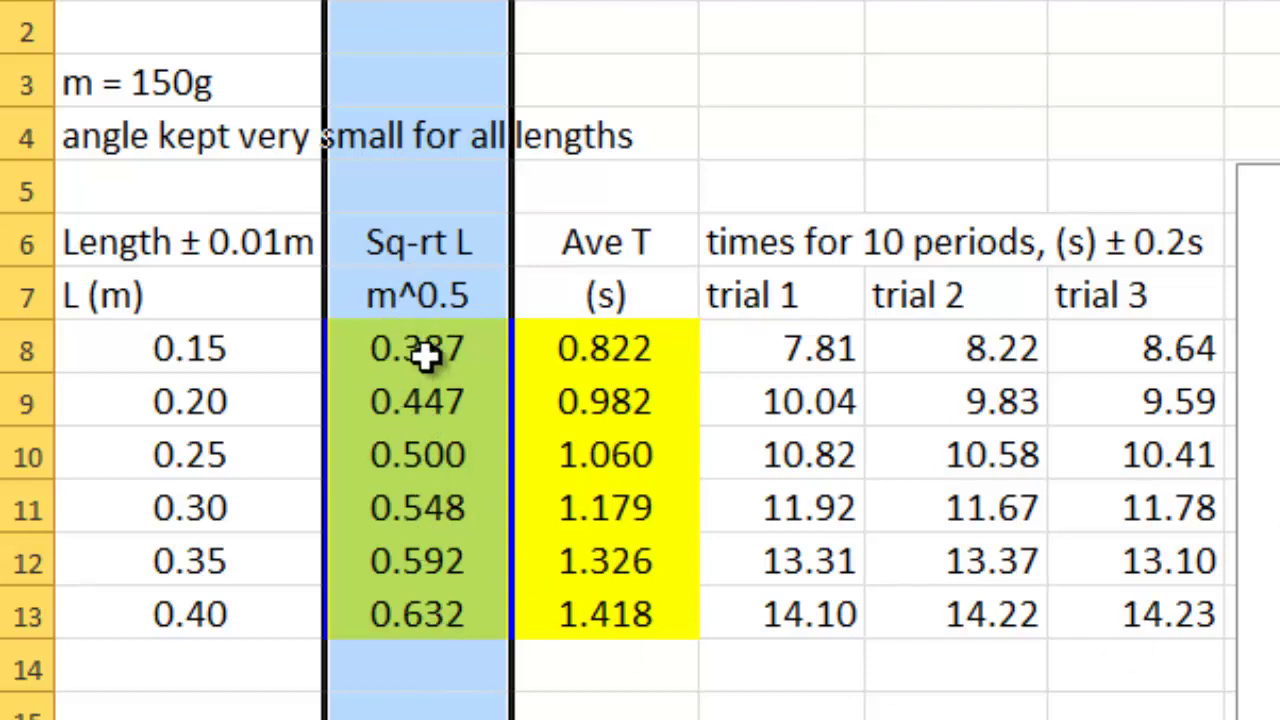
click(128, 252)
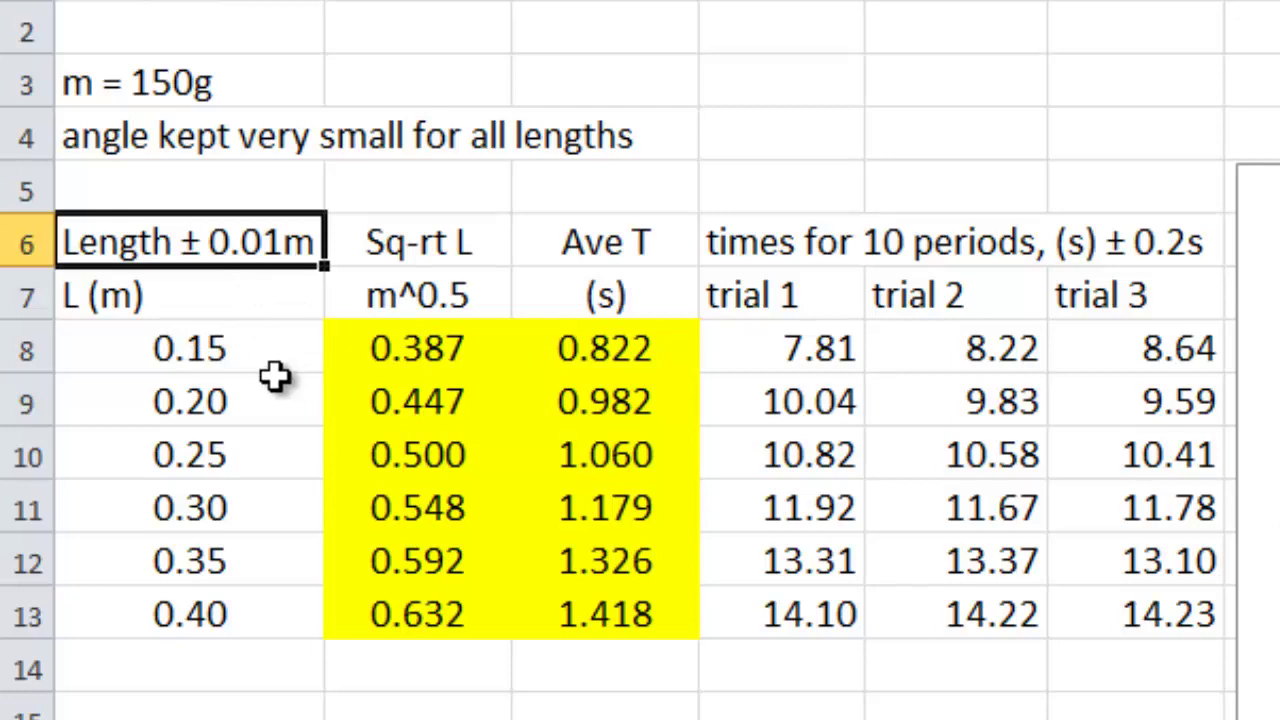
Step: Enter the heading "horizontal" in cell B16, below the square-root length data
click(429, 719)
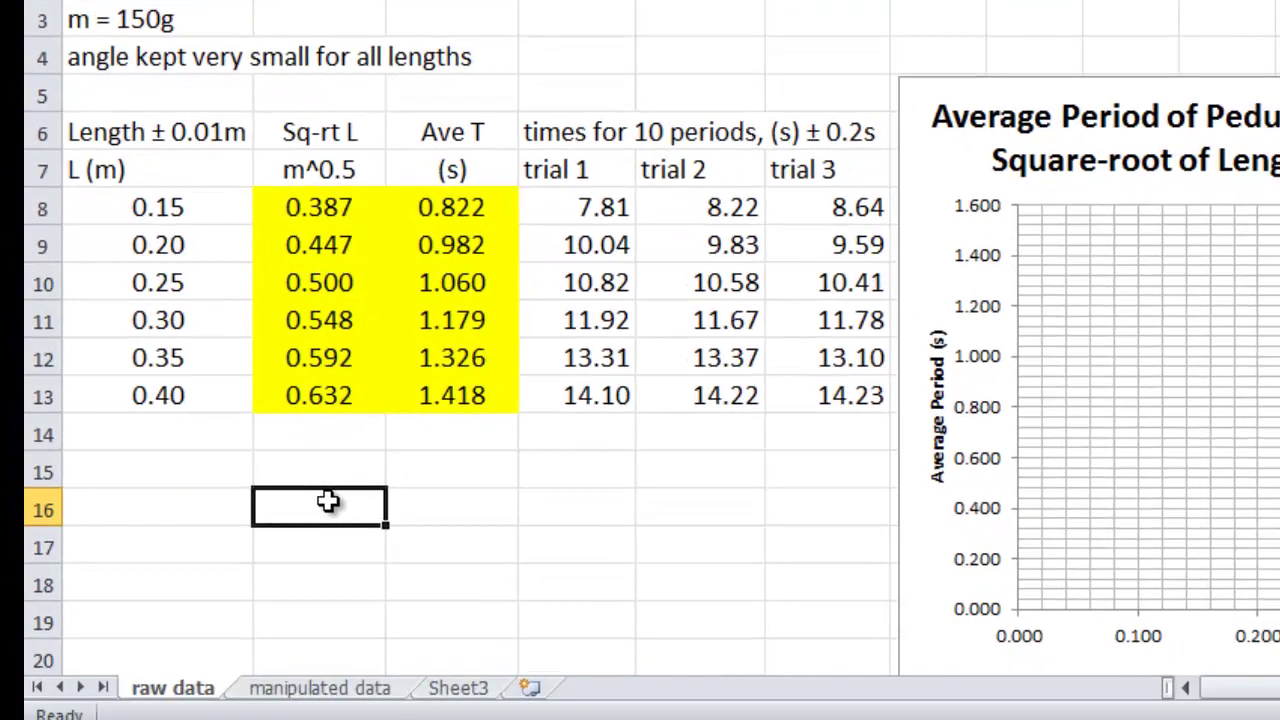
text(v)
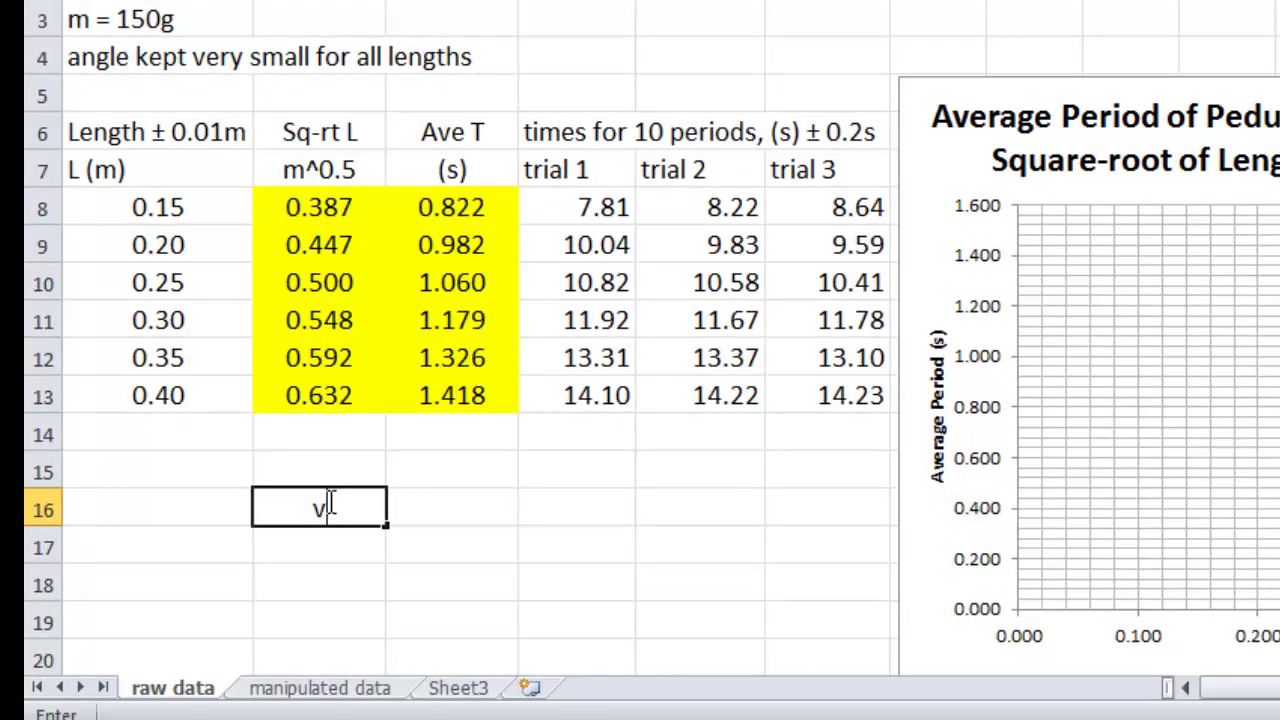
key(BackSpace)
text(horizontal)
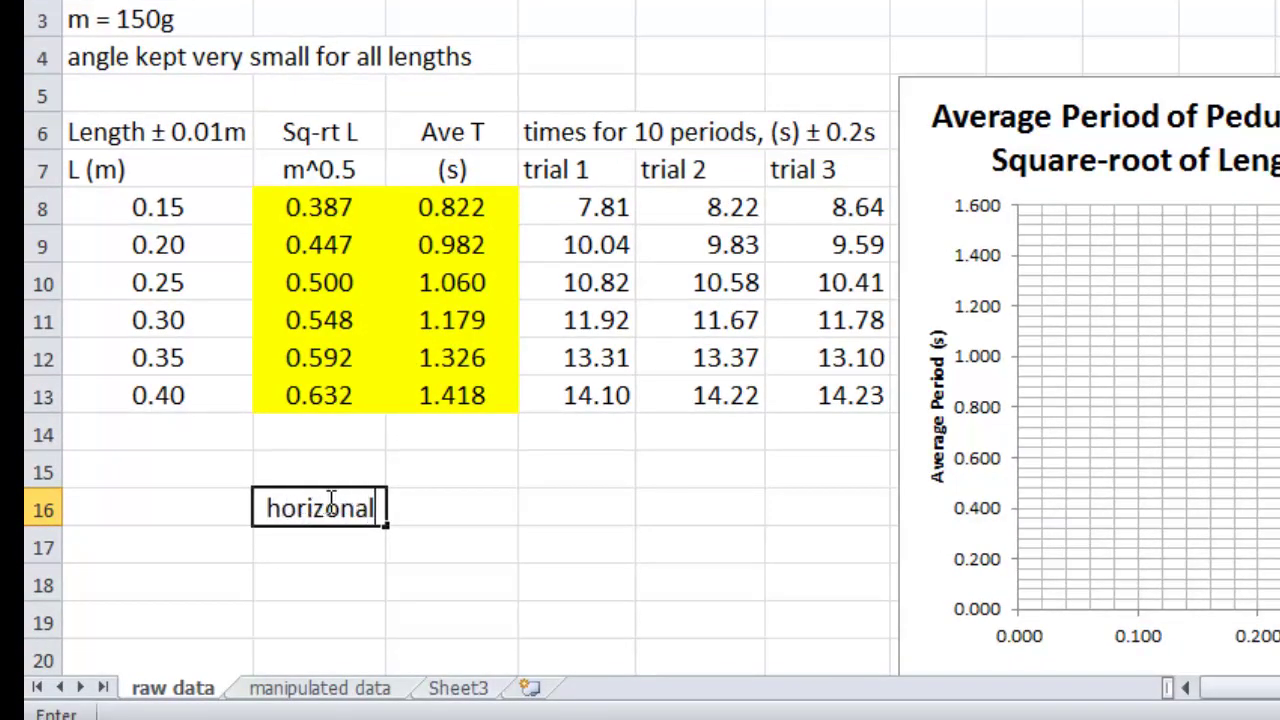
key(BackSpace)
text(tal)
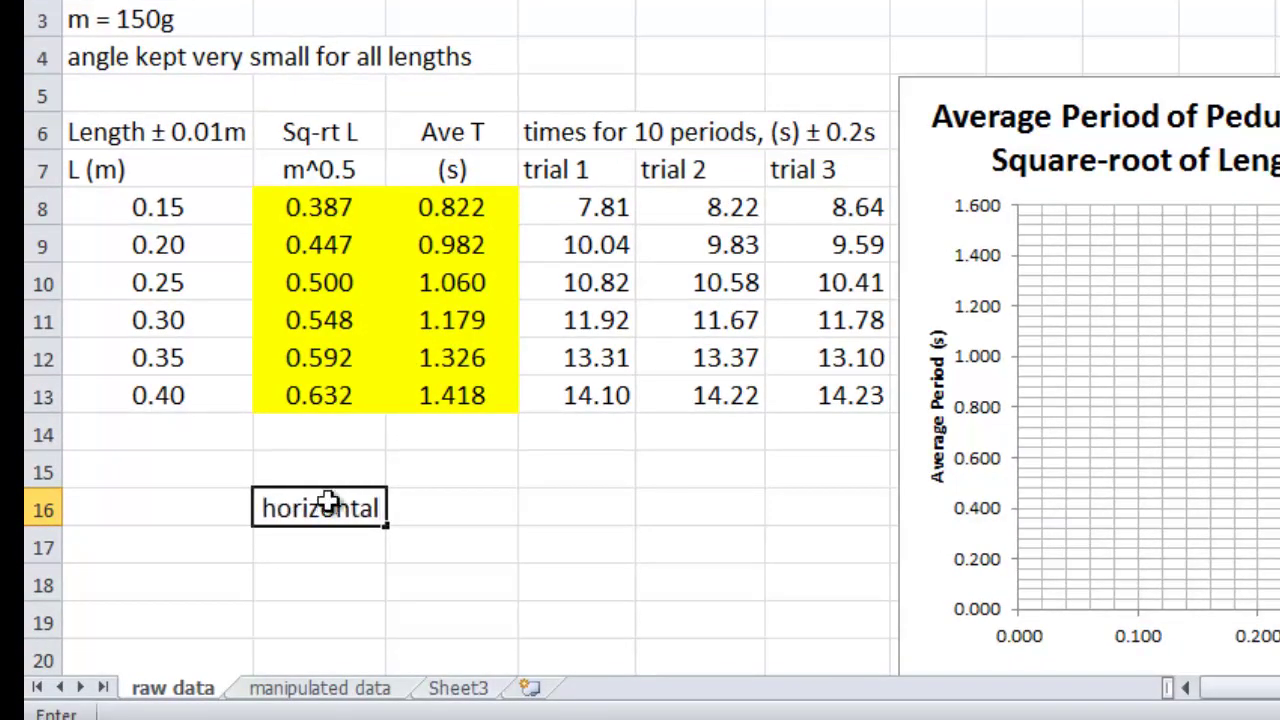
key(Return)
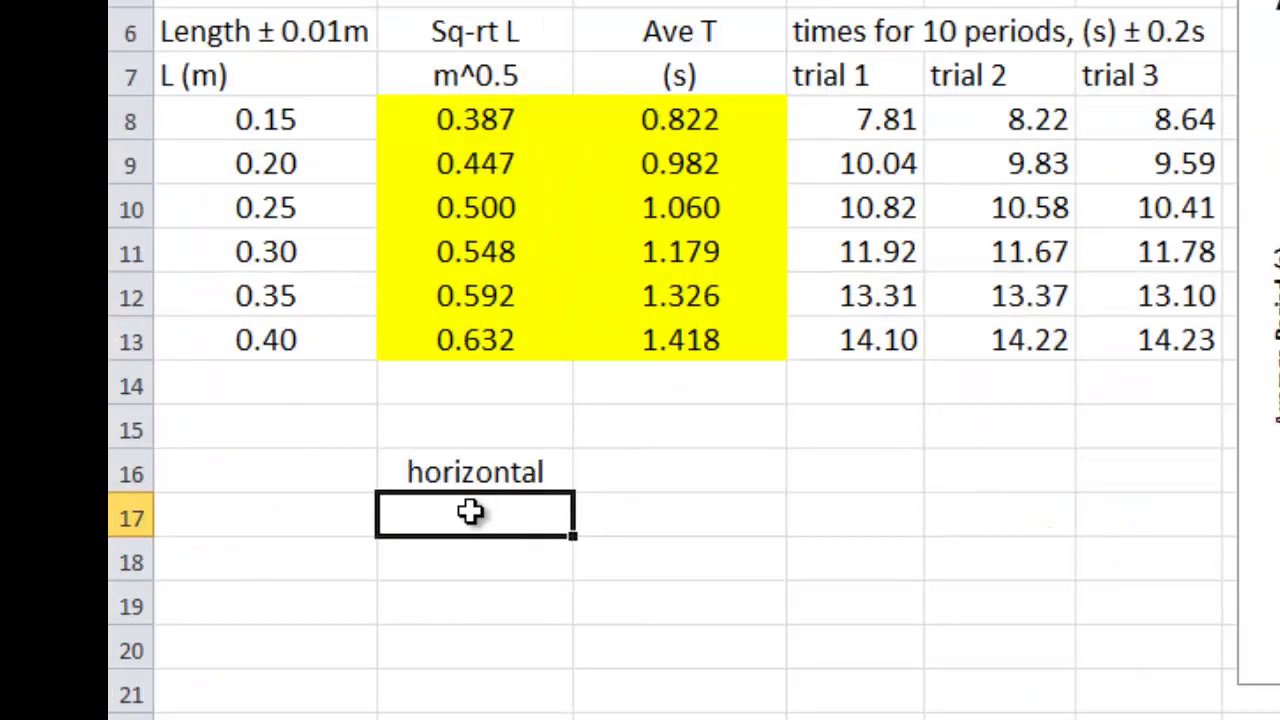
Step: Write the uncertainty expression 0.01/L*sqrtL/2 as text in B17, under the horizontal heading
text(0.01)
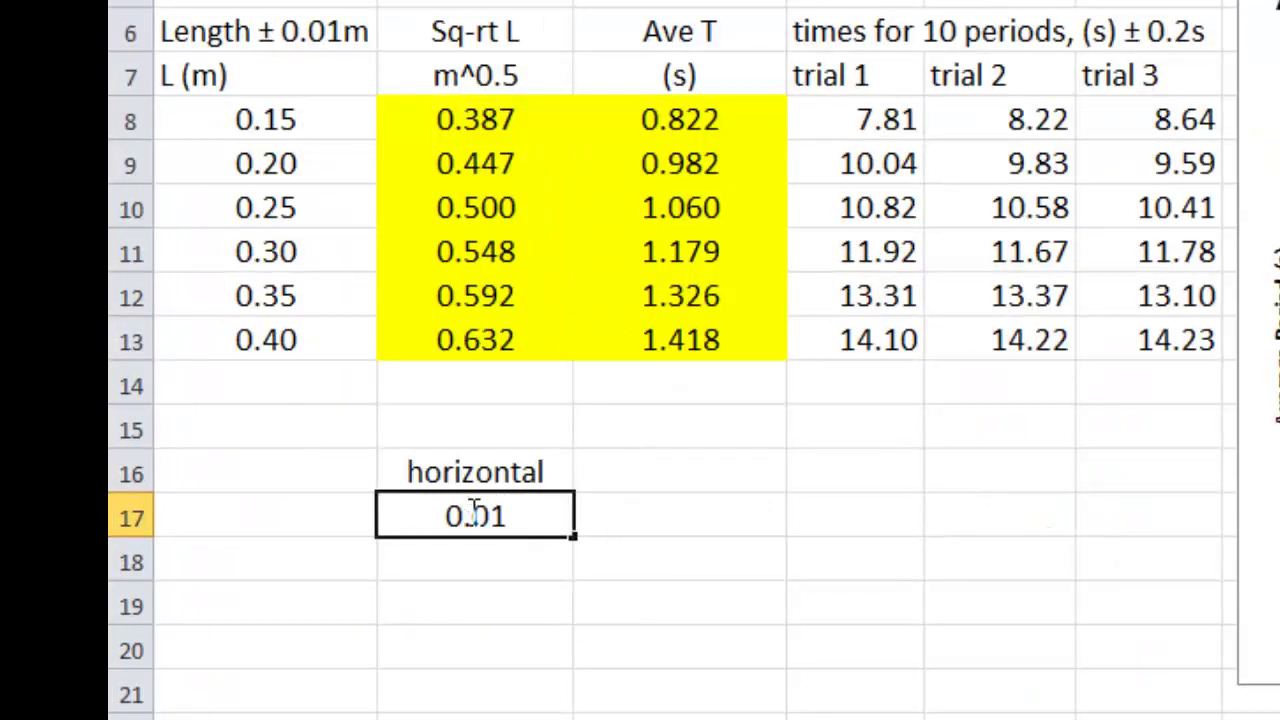
text(/L)
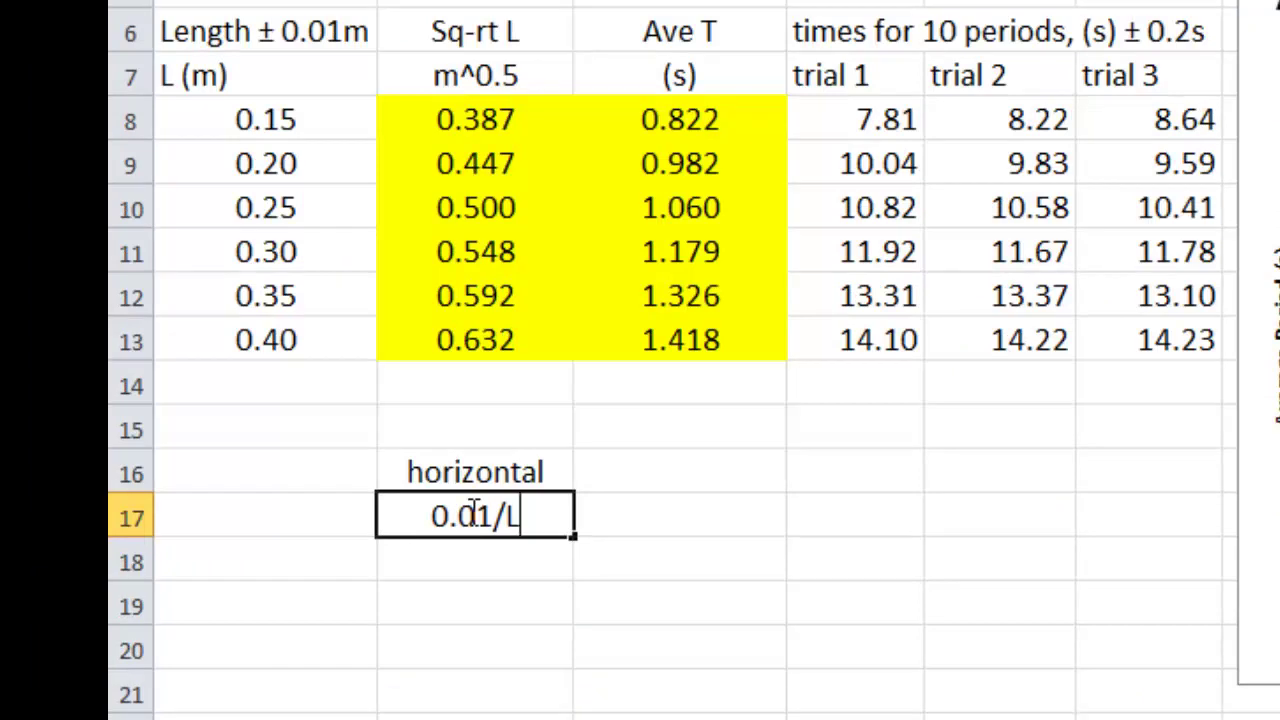
text(*)
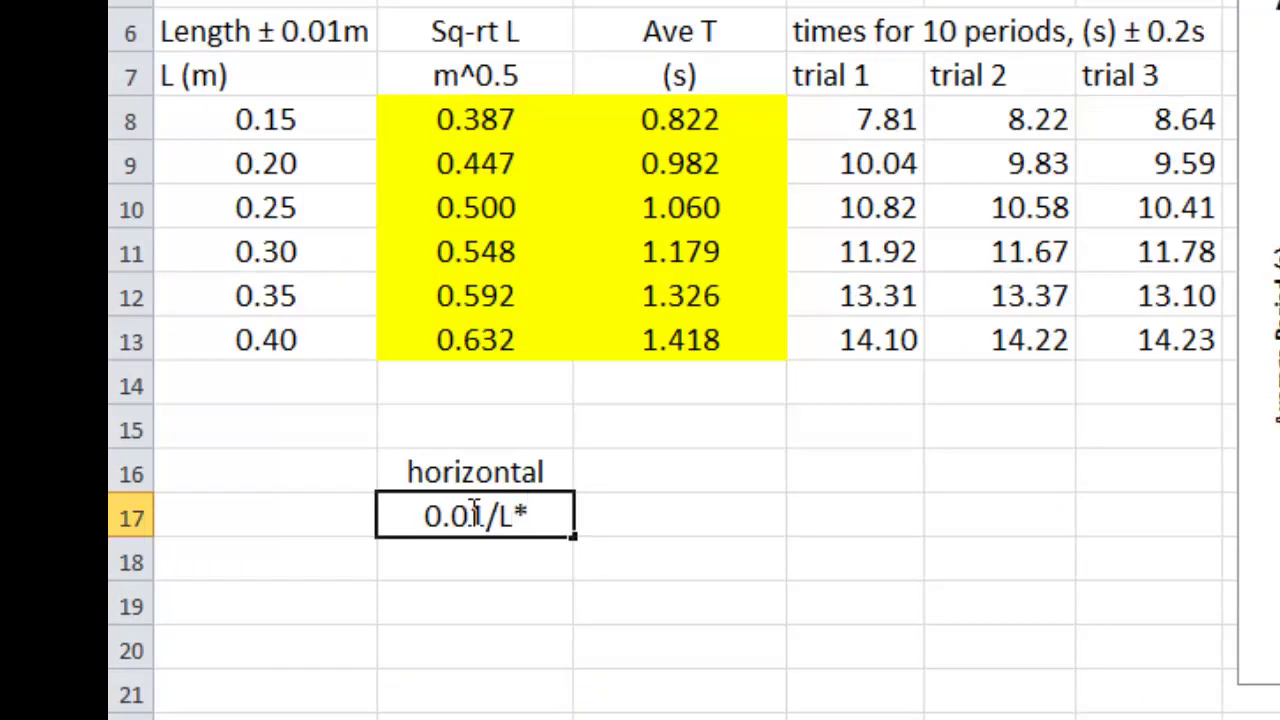
text(sqrt)
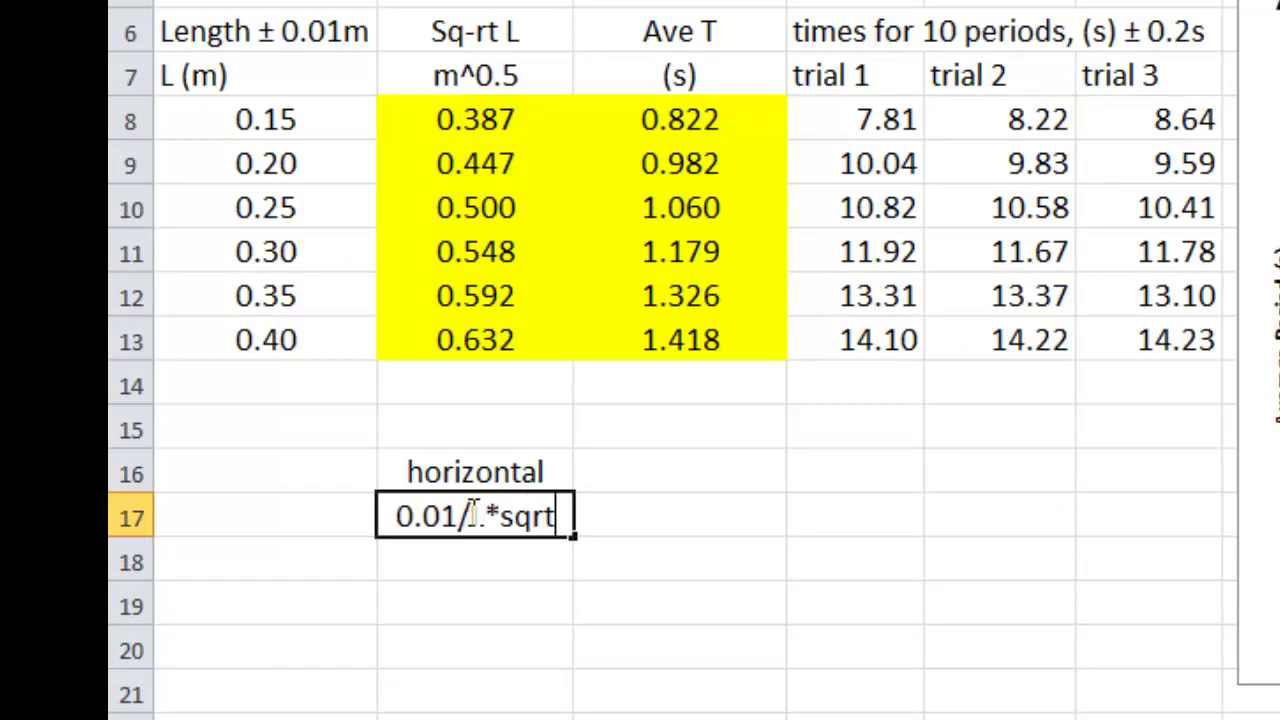
text(L)
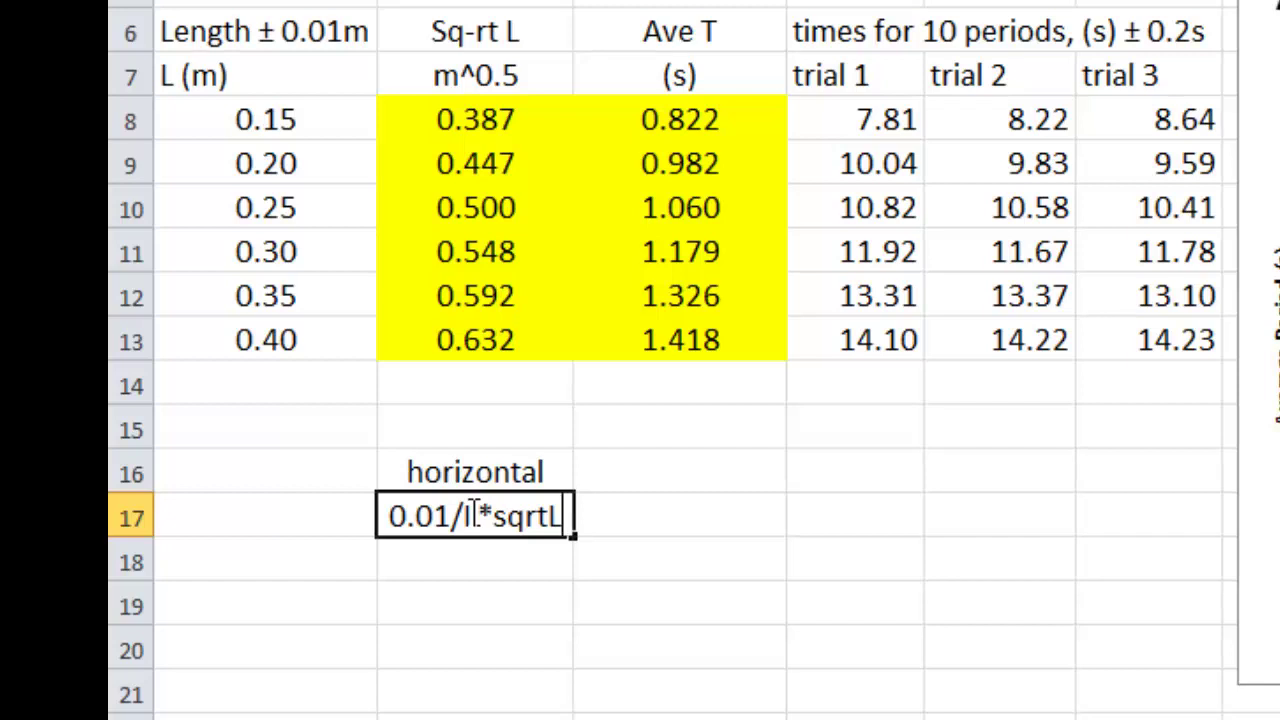
text(?)
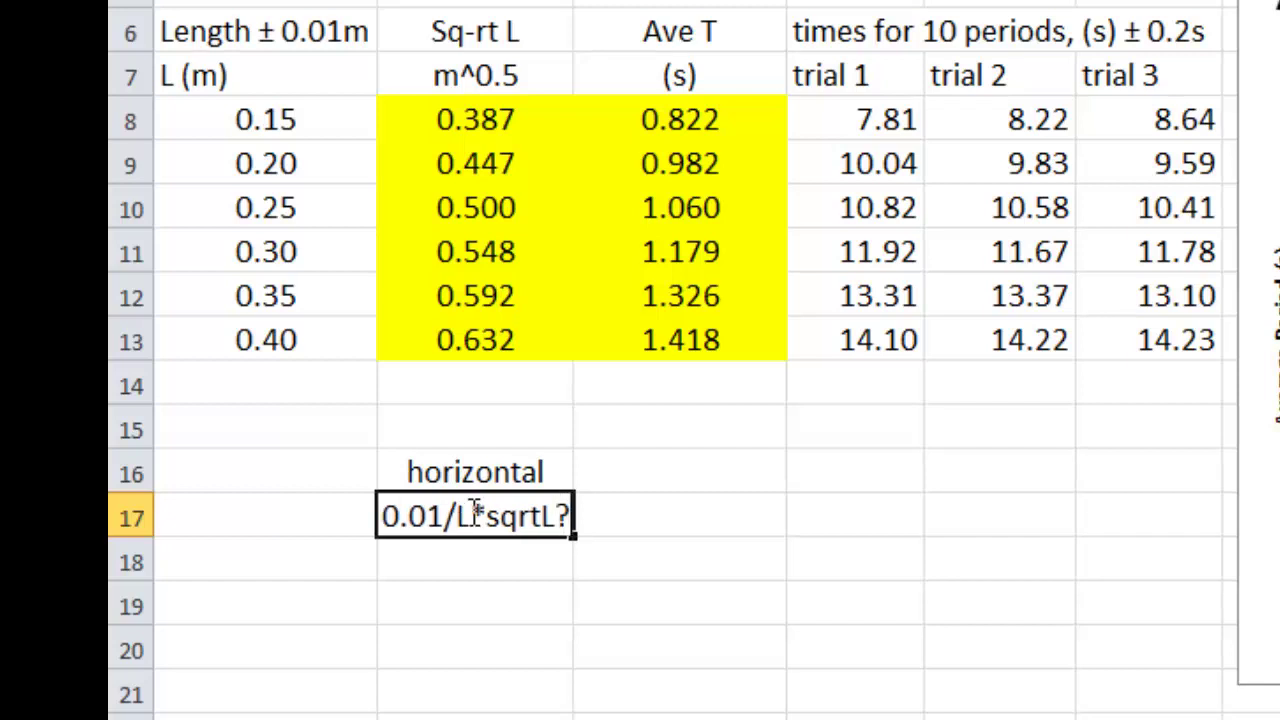
text(2)
key(BackSpace)
key(BackSpace)
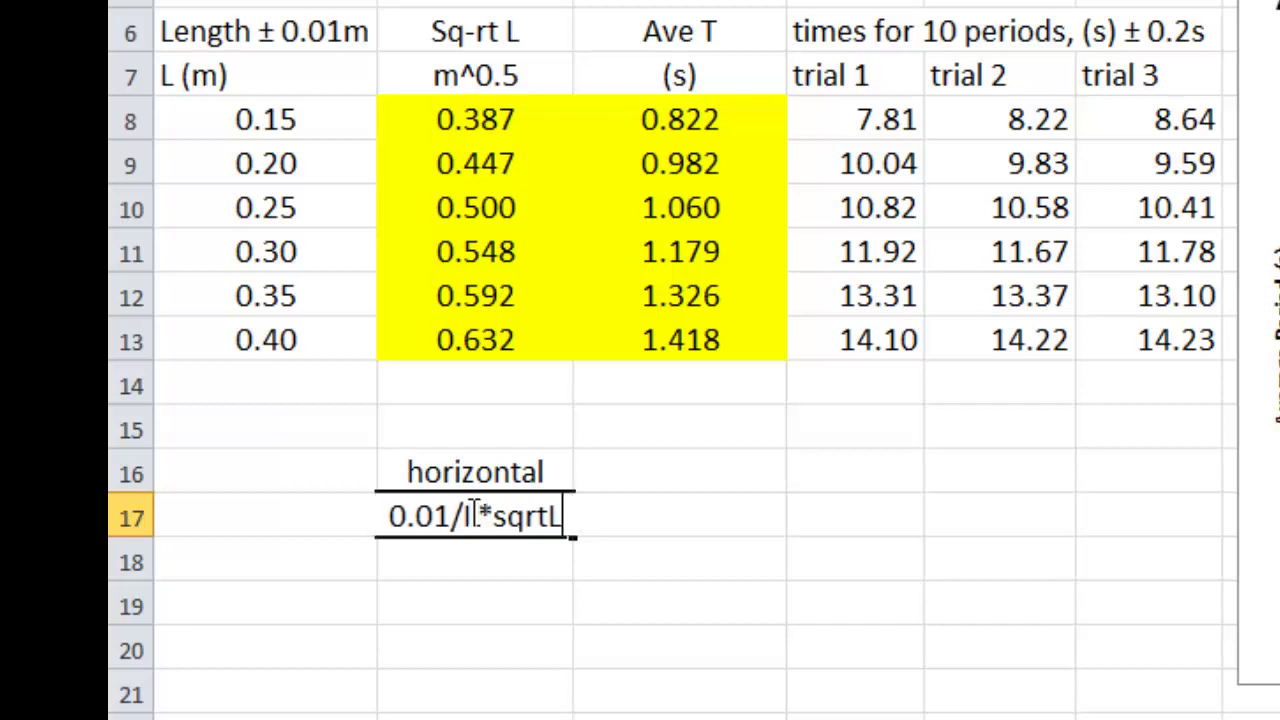
text(/2)
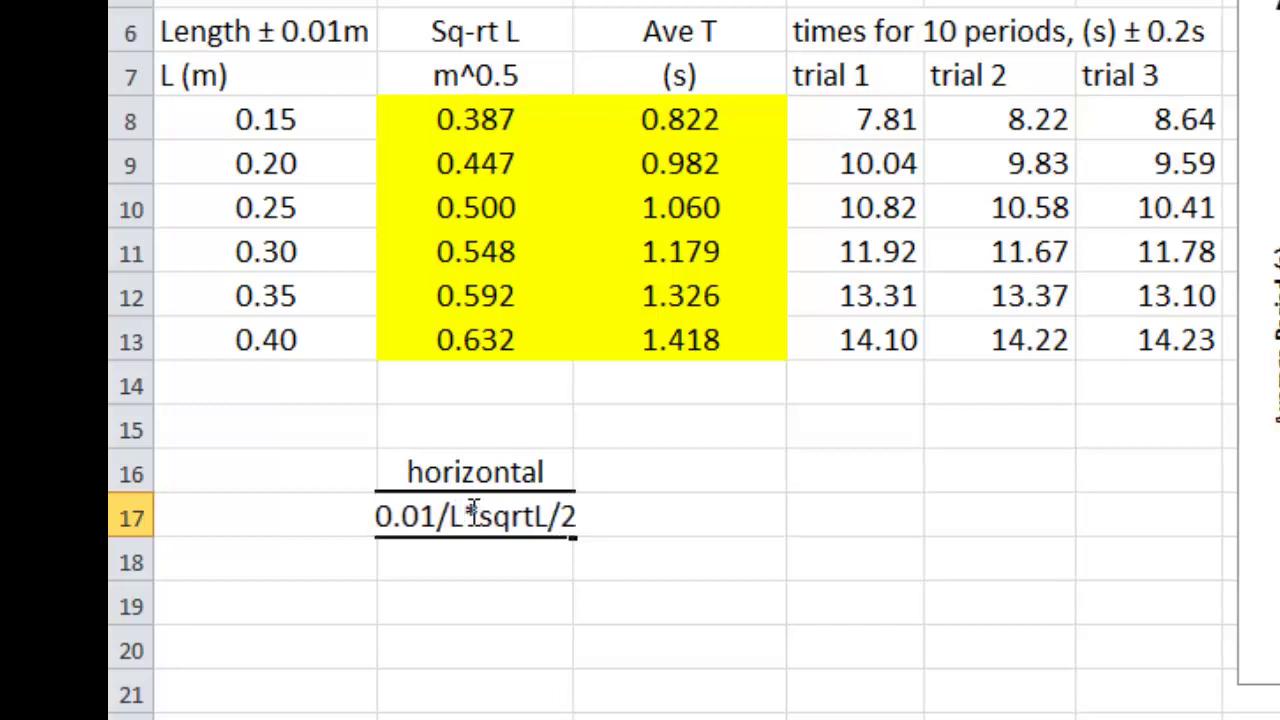
click(545, 525)
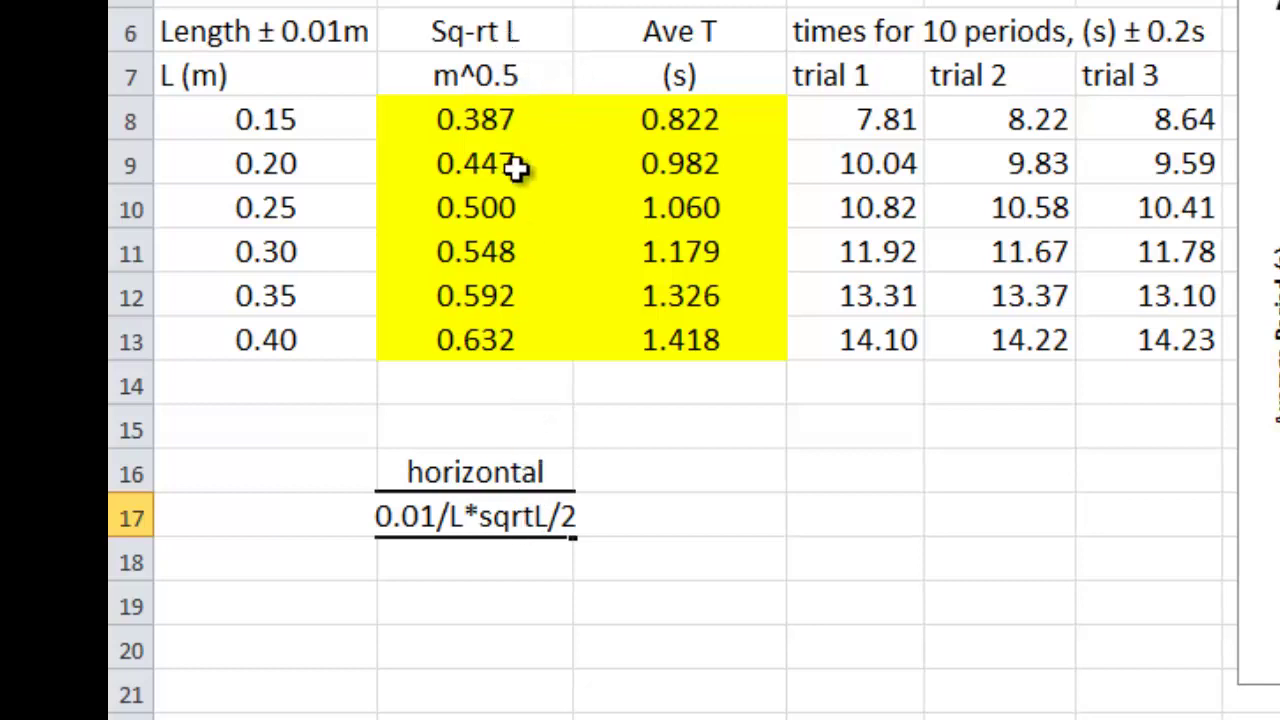
key(End)
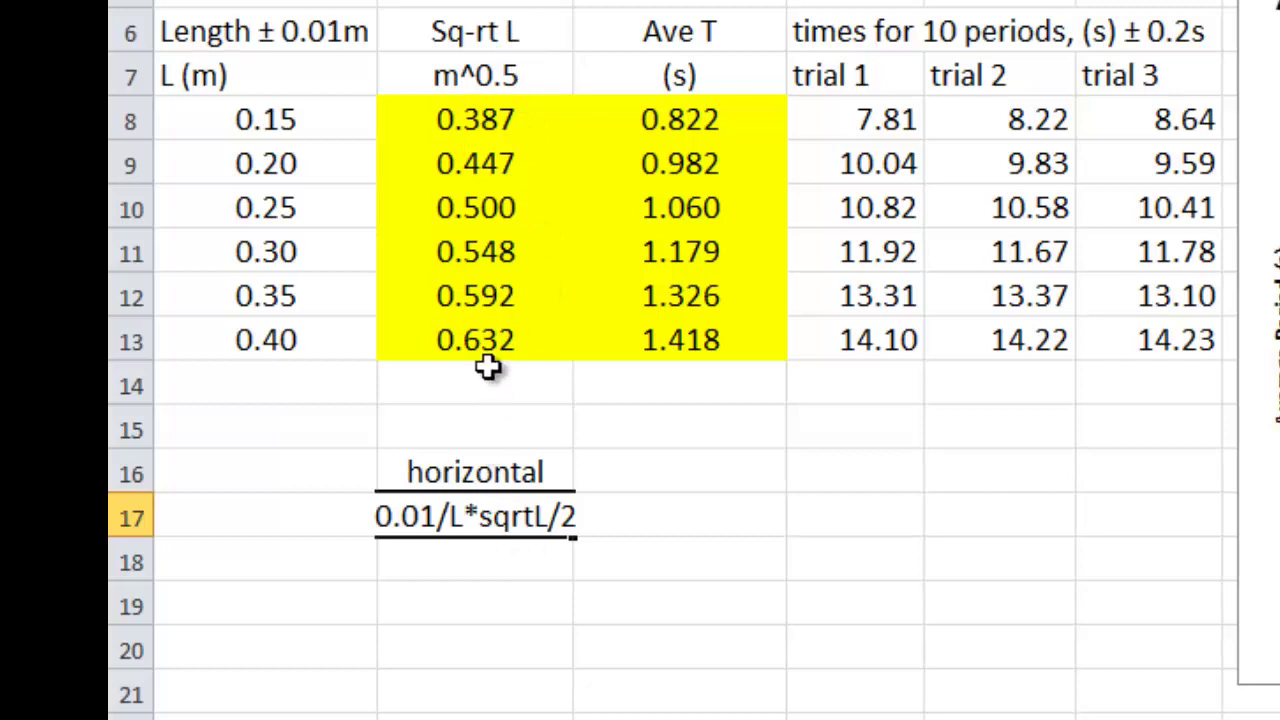
Step: Calculate the first horizontal uncertainty in B18 with the formula =0.01/A8*B8/2
click(489, 560)
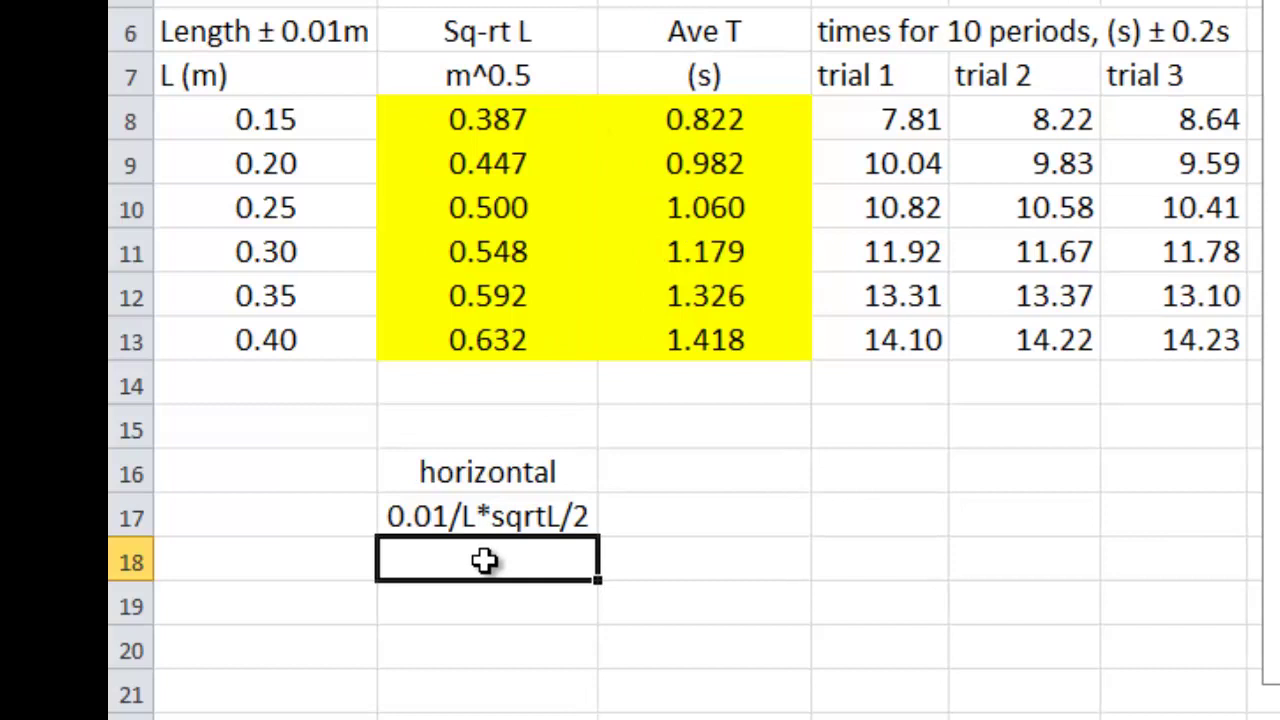
text(=)
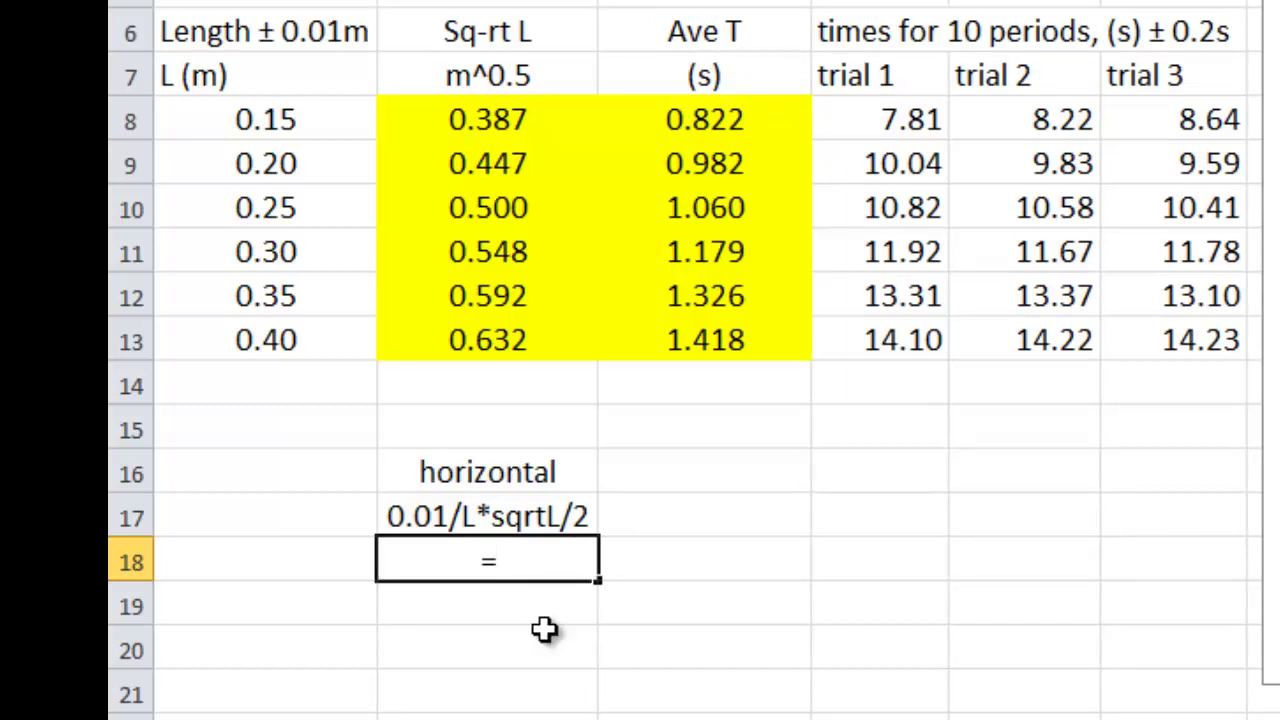
text(0.01)
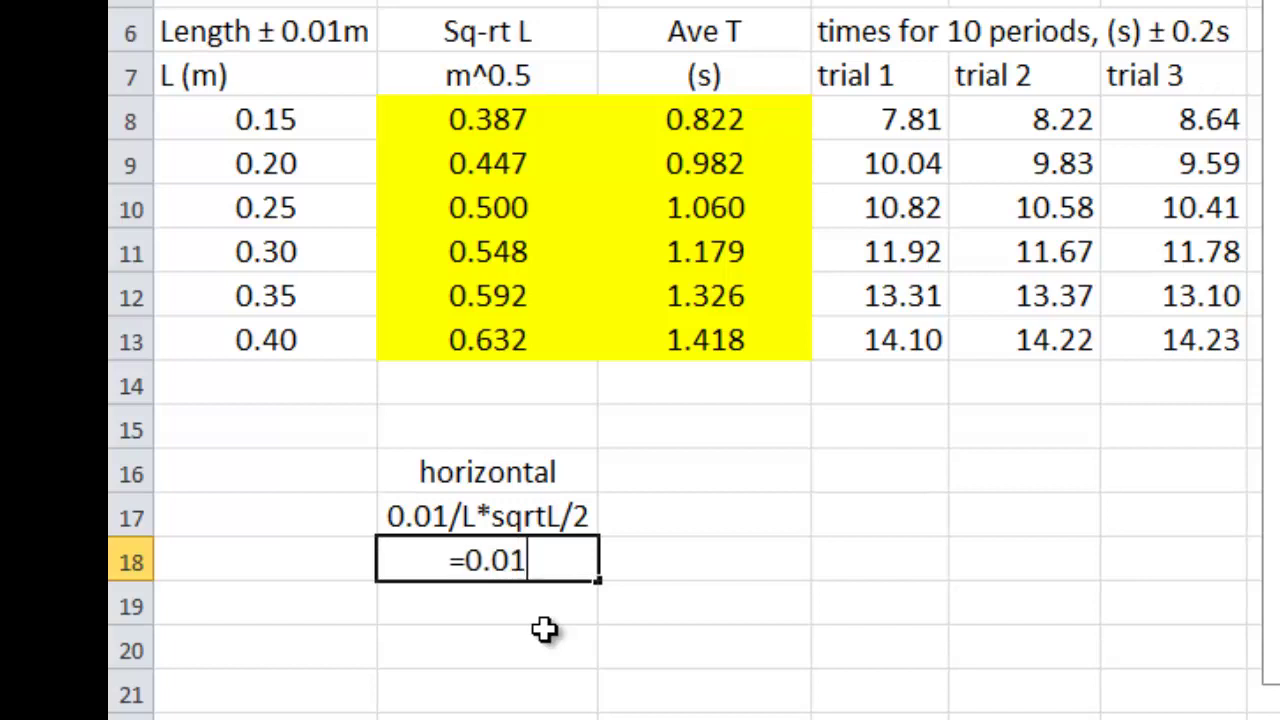
text(/)
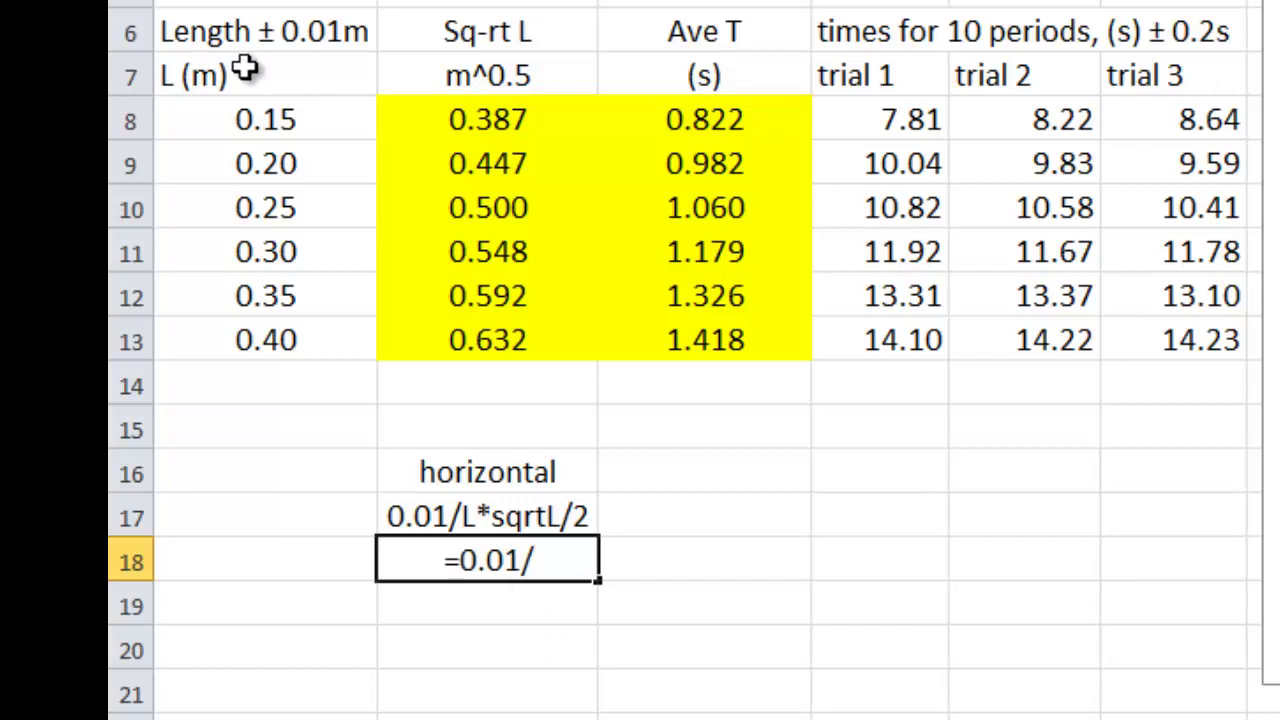
click(285, 119)
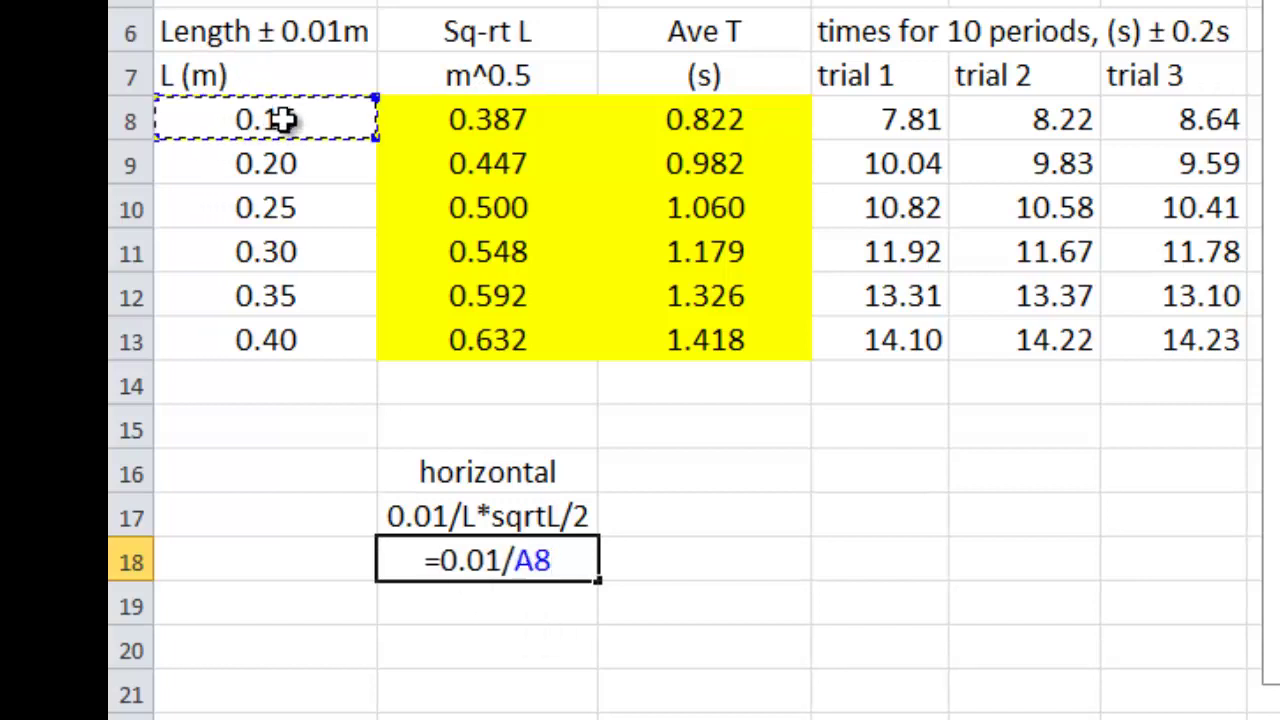
text(*)
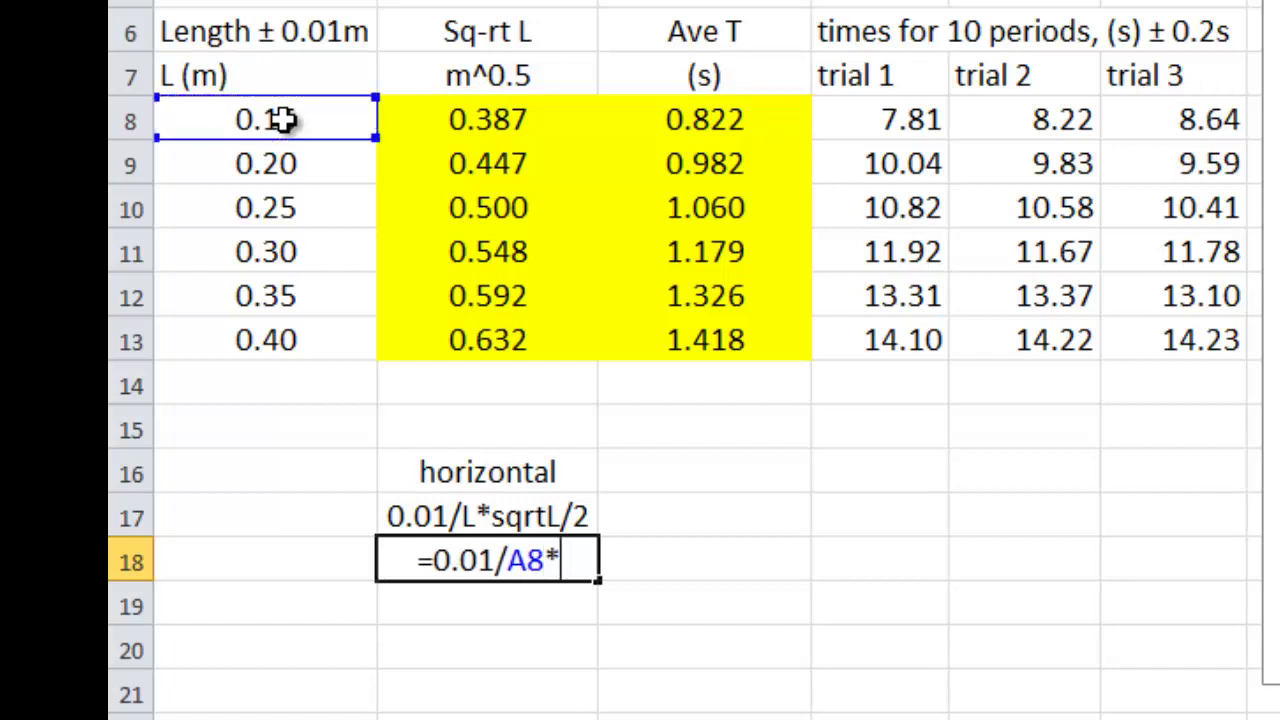
click(500, 119)
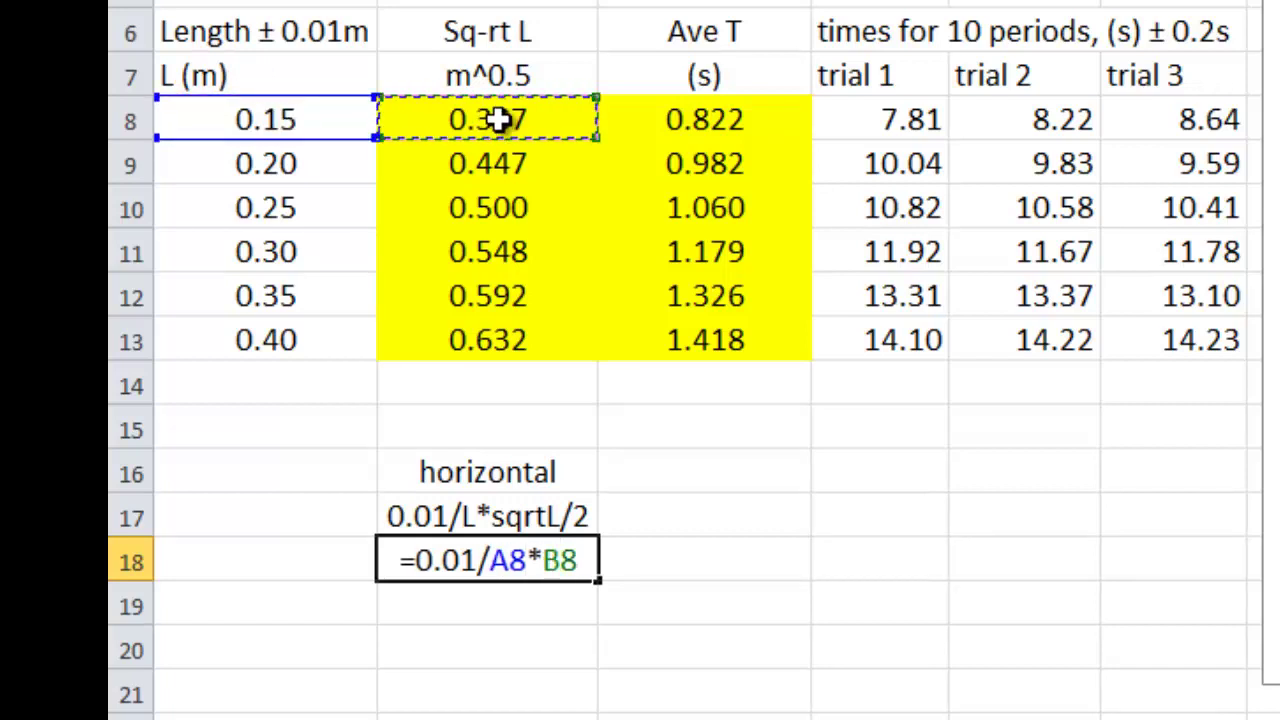
text(/2)
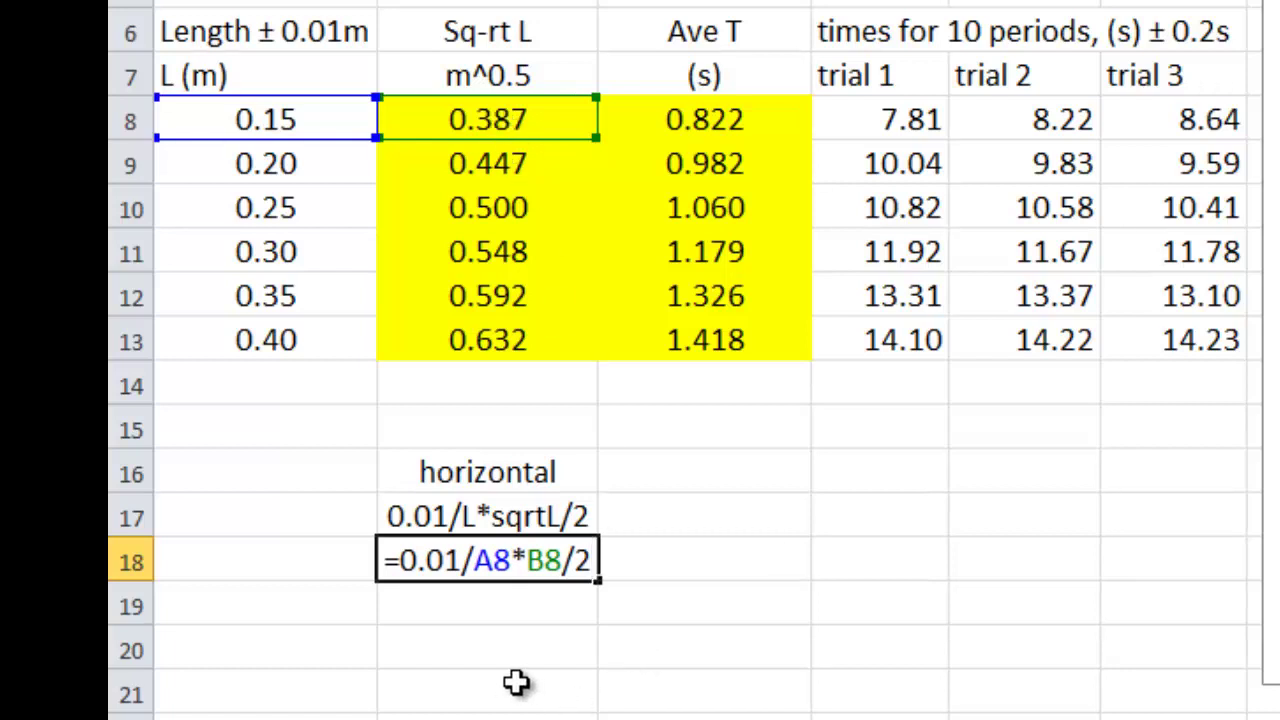
key(Return)
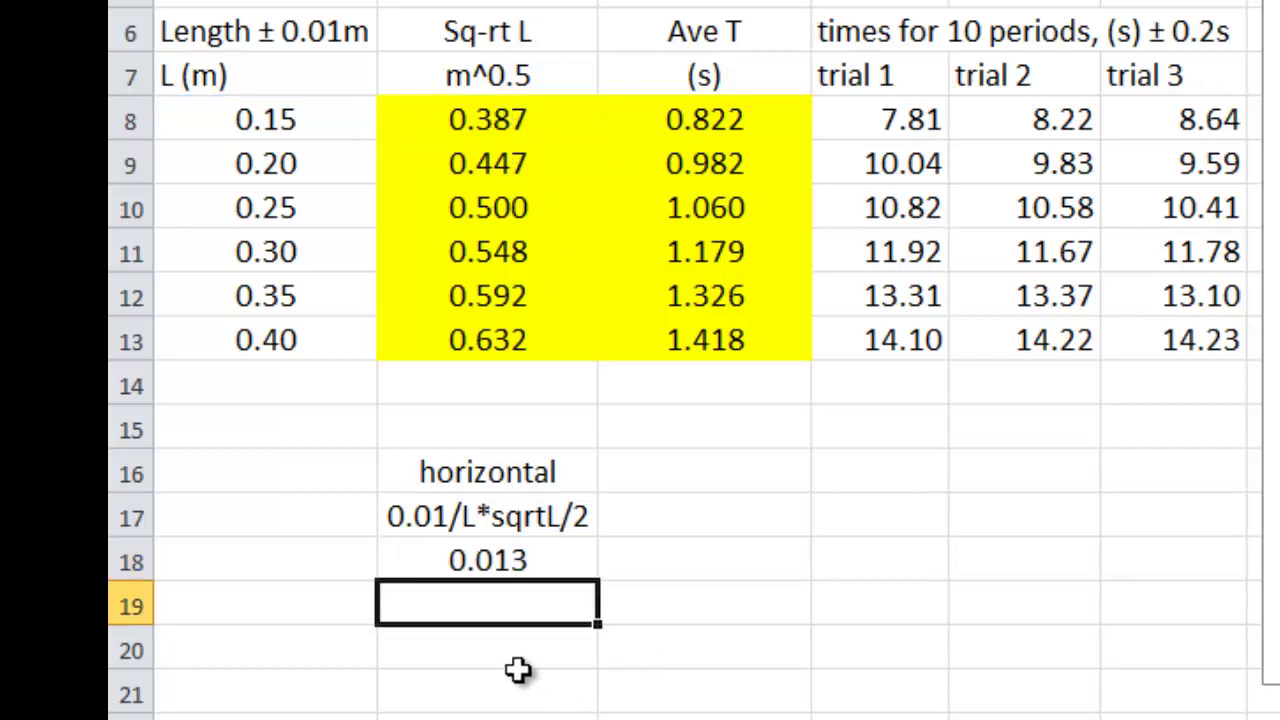
Step: Fill the horizontal uncertainty formula from B18 down through B23 to cover all six lengths
click(565, 563)
drag(598, 583, 578, 655)
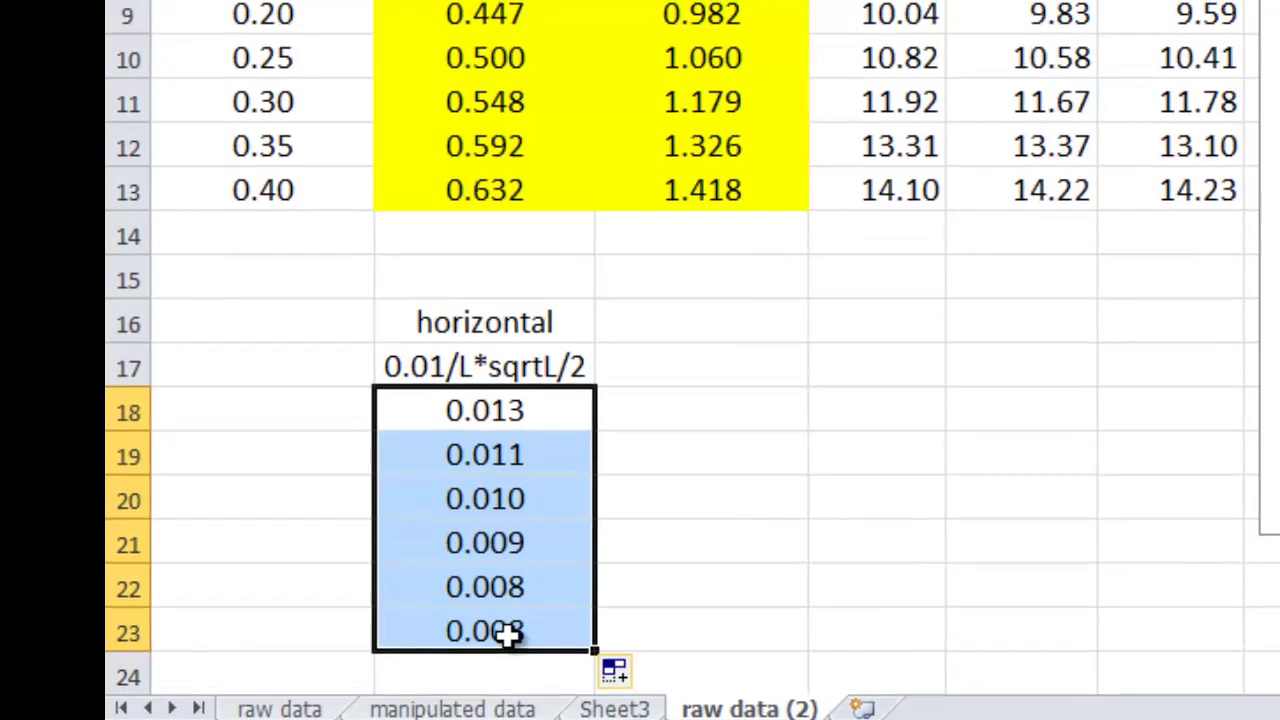
drag(280, 25, 304, 231)
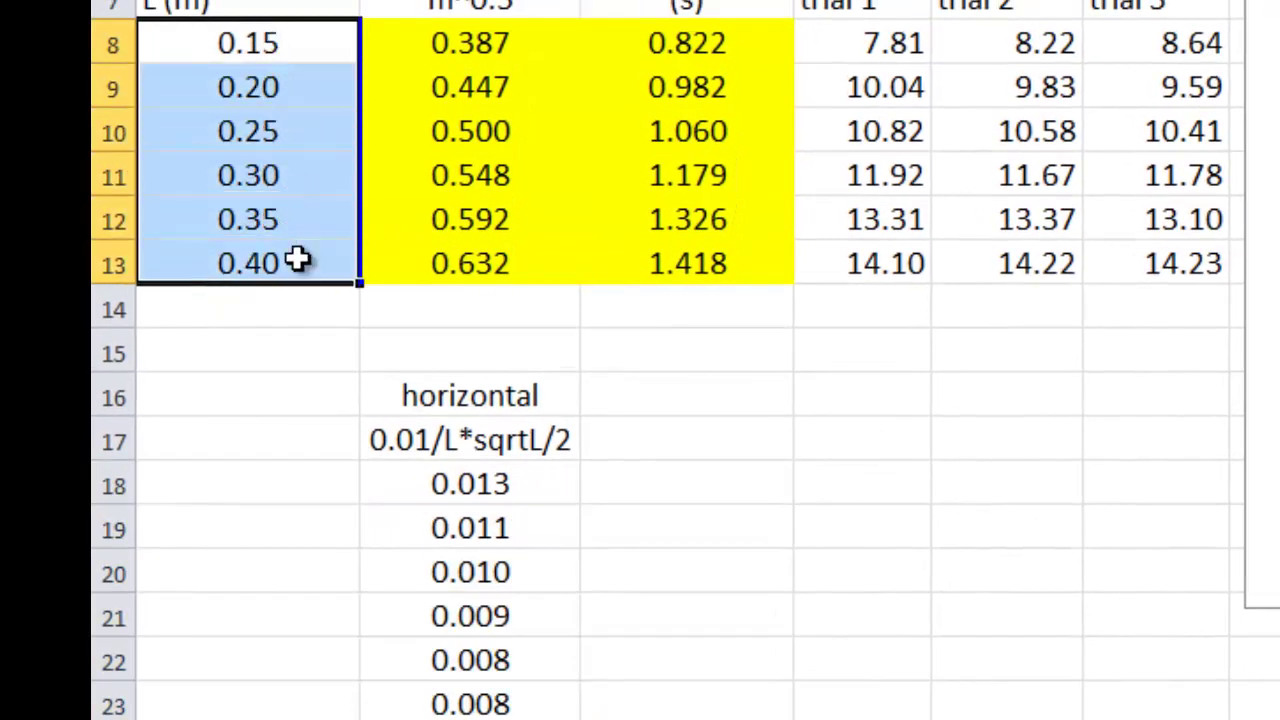
click(476, 486)
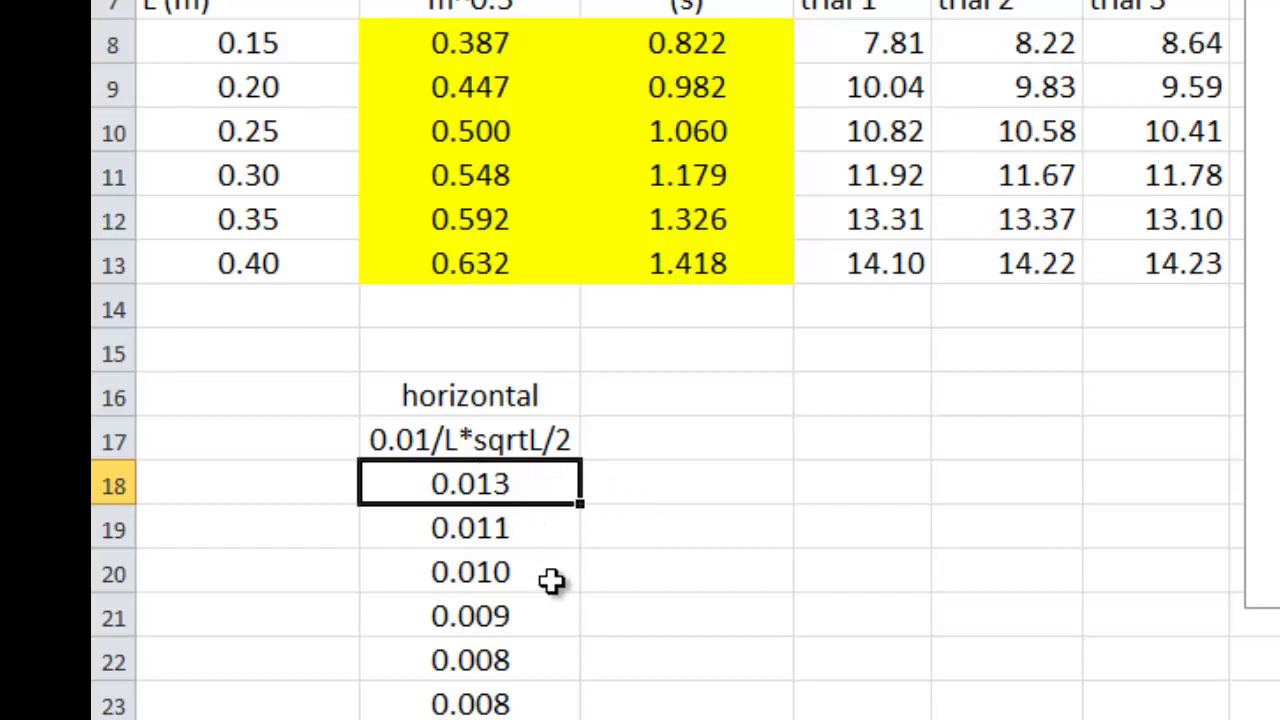
Step: Enter the heading "vertical" in C16, beside the horizontal heading
click(646, 391)
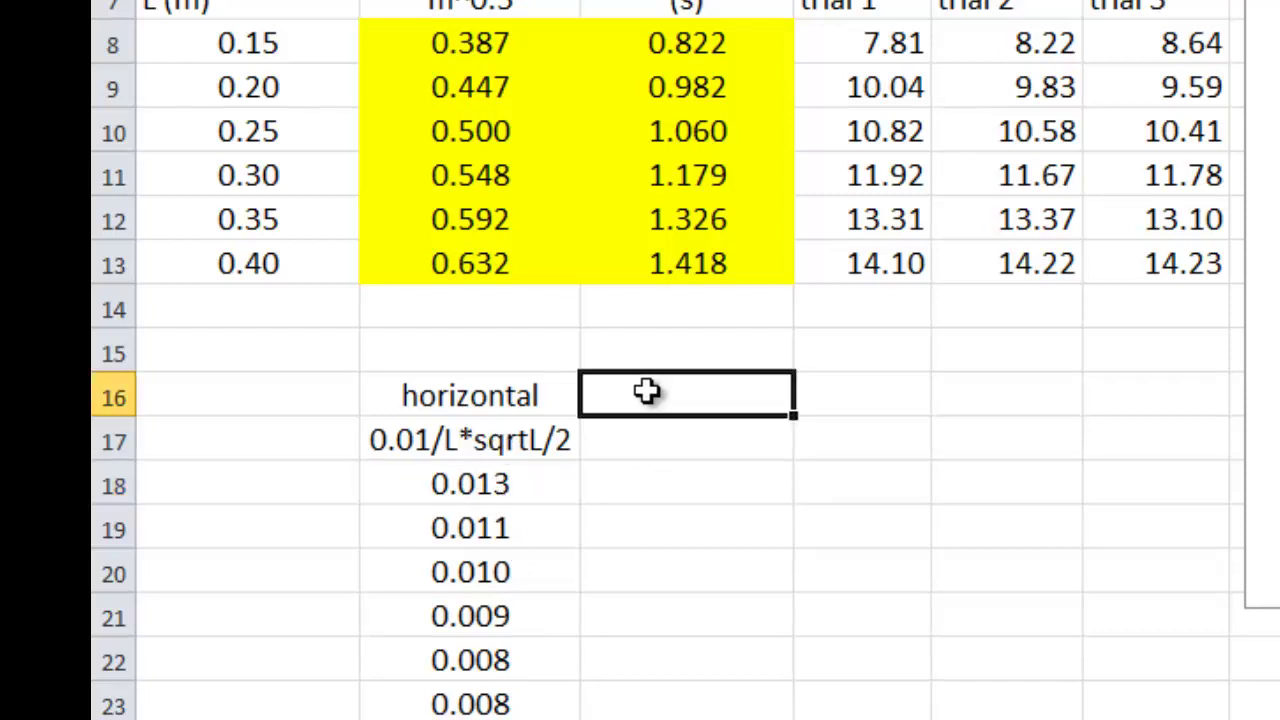
text(vertical)
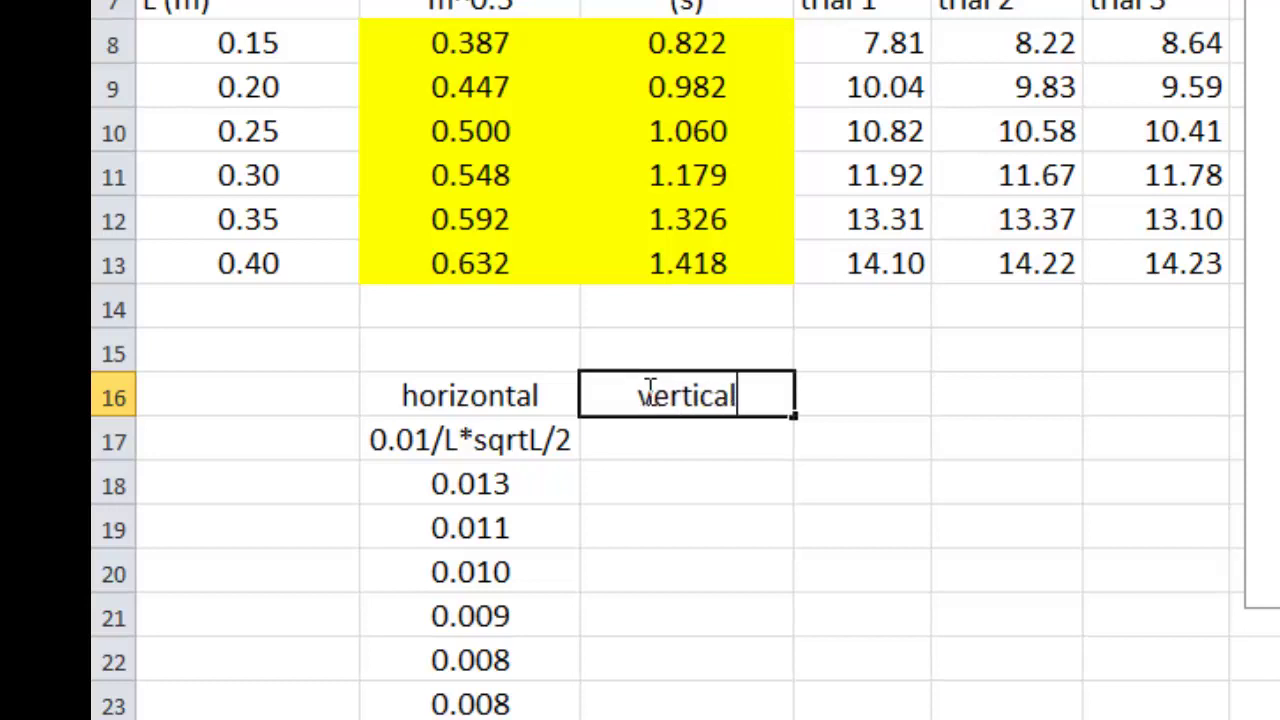
key(Return)
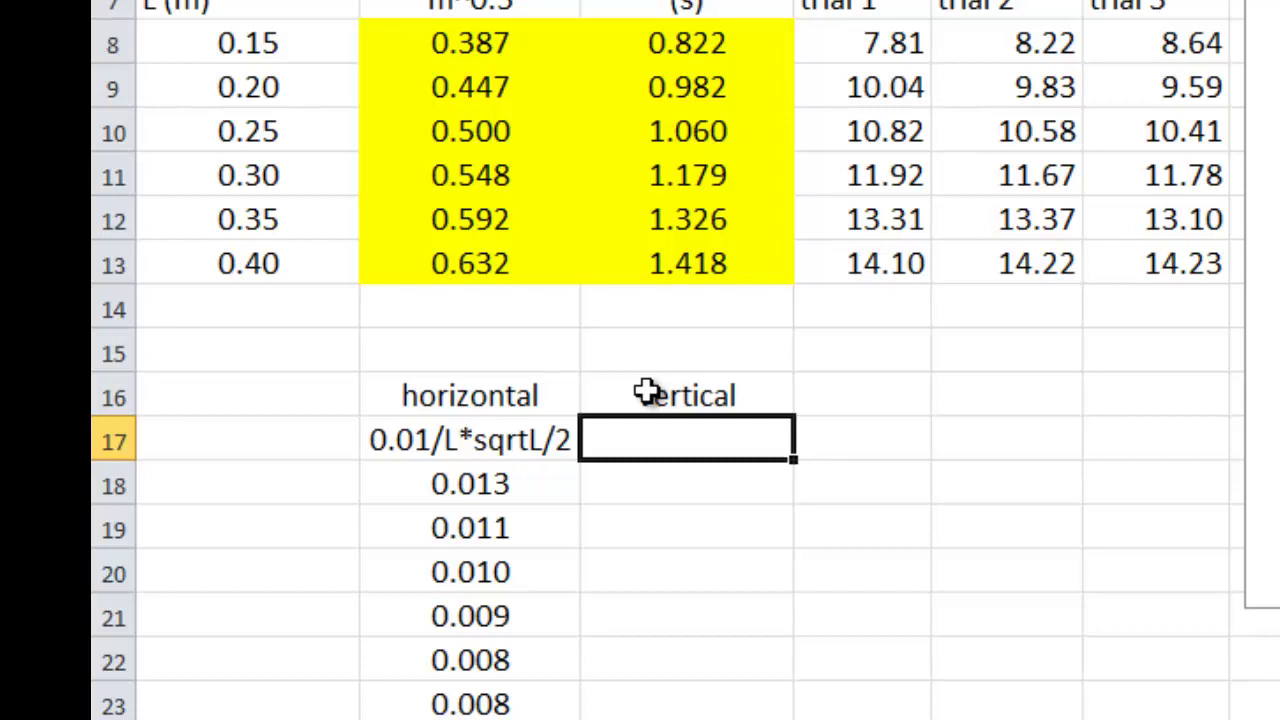
Step: Write the uncertainty expression {max-min}/2/10 as text in C17, under the vertical heading
drag(914, 40, 1165, 37)
click(700, 443)
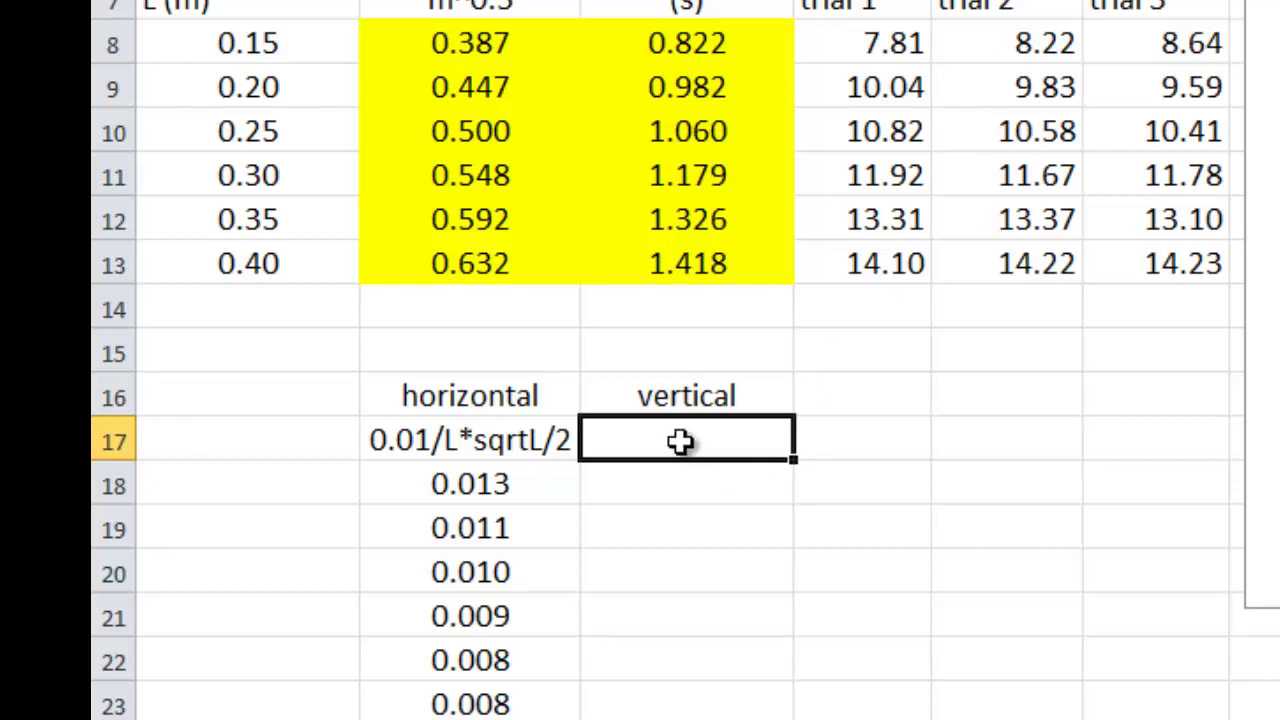
text({max)
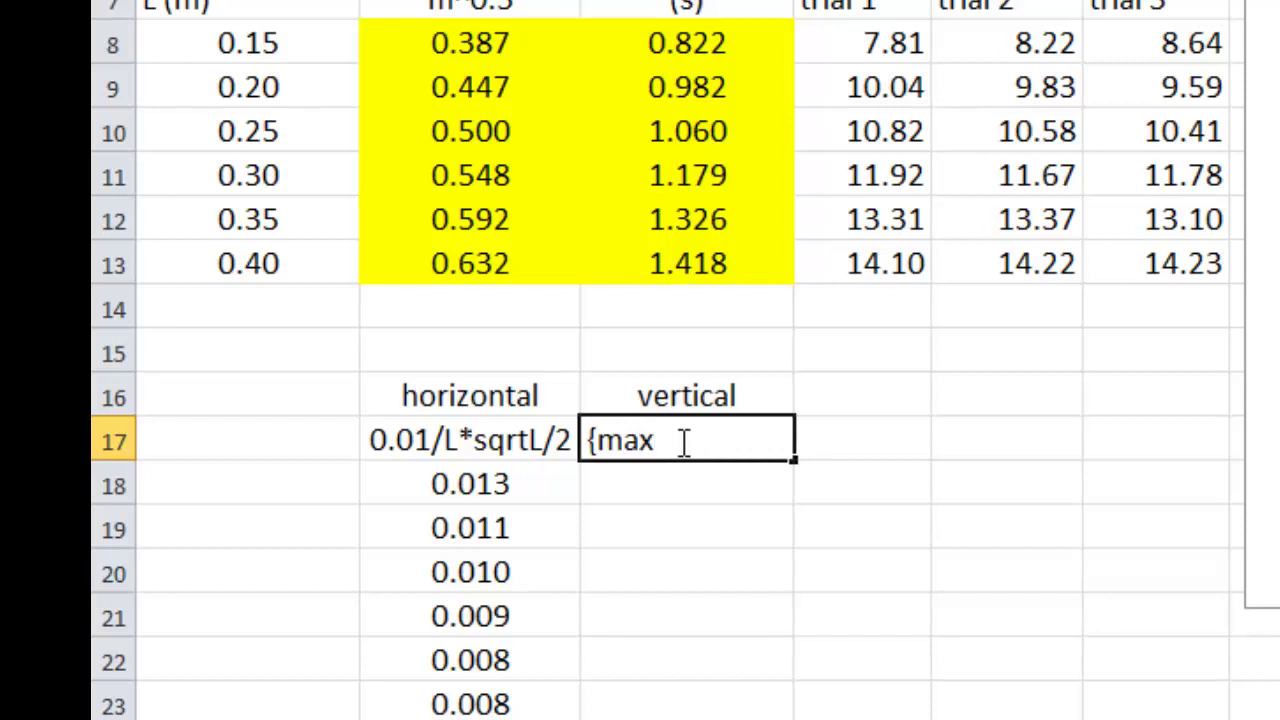
text(-min}/2)
text(/10)
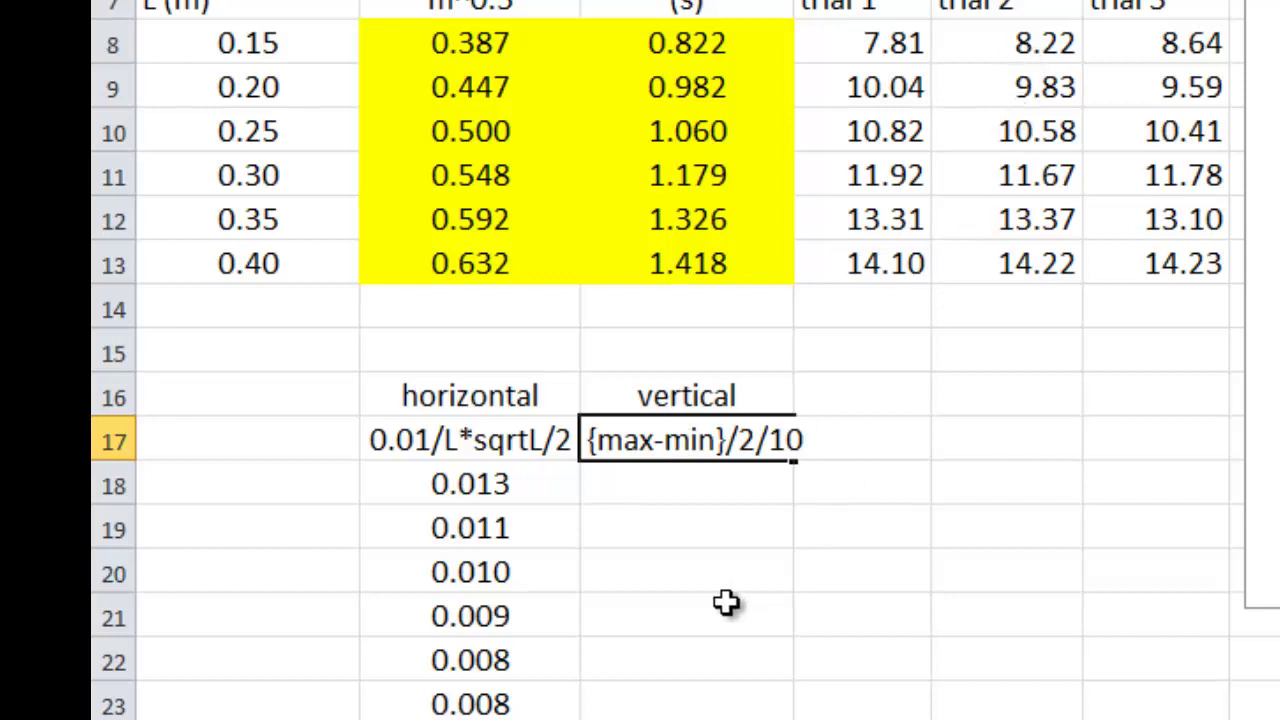
key(Return)
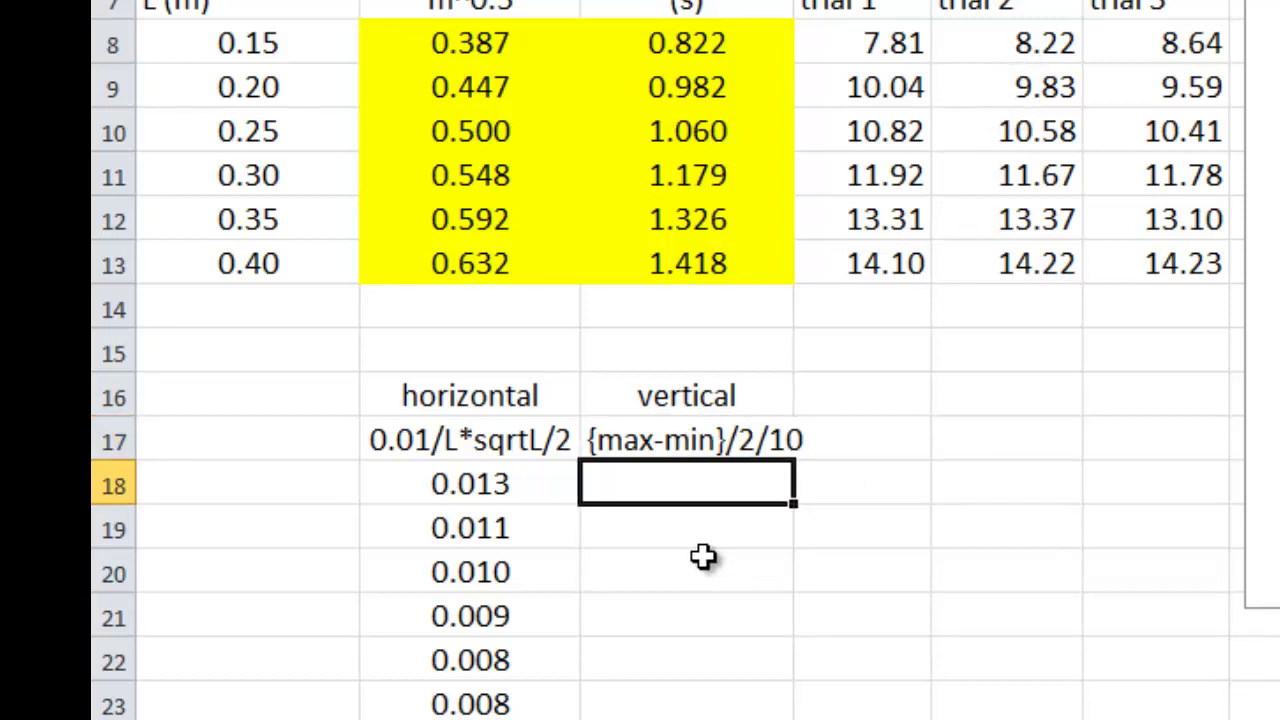
Step: Calculate the first vertical uncertainty in C18 with the formula =(max(D8:F8)-min(D8:F8))/2/10
text(=)
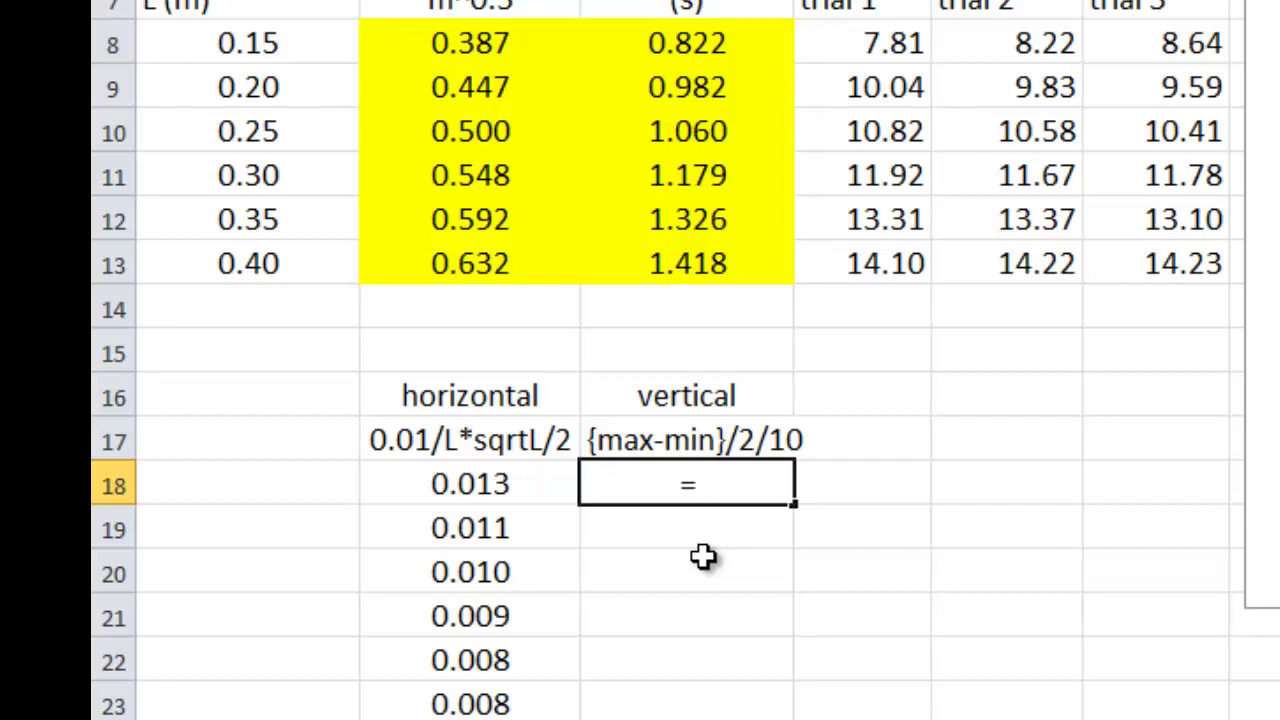
text((ma)
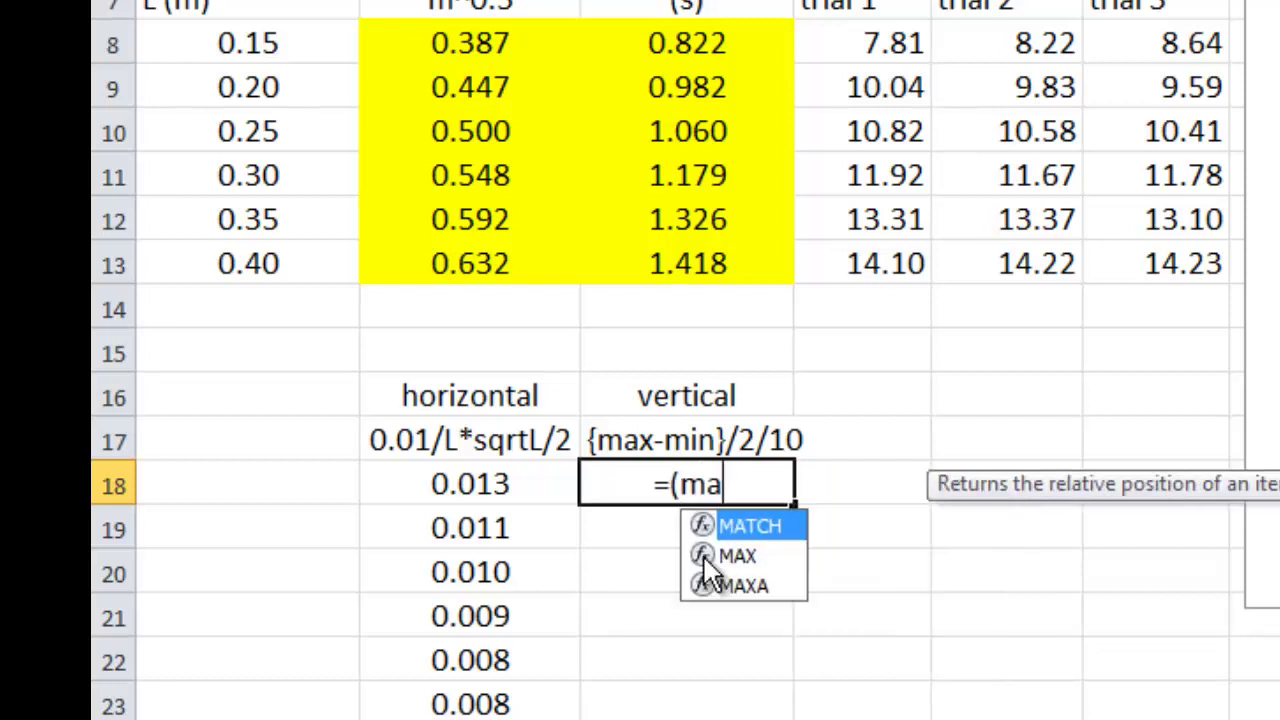
text(x()
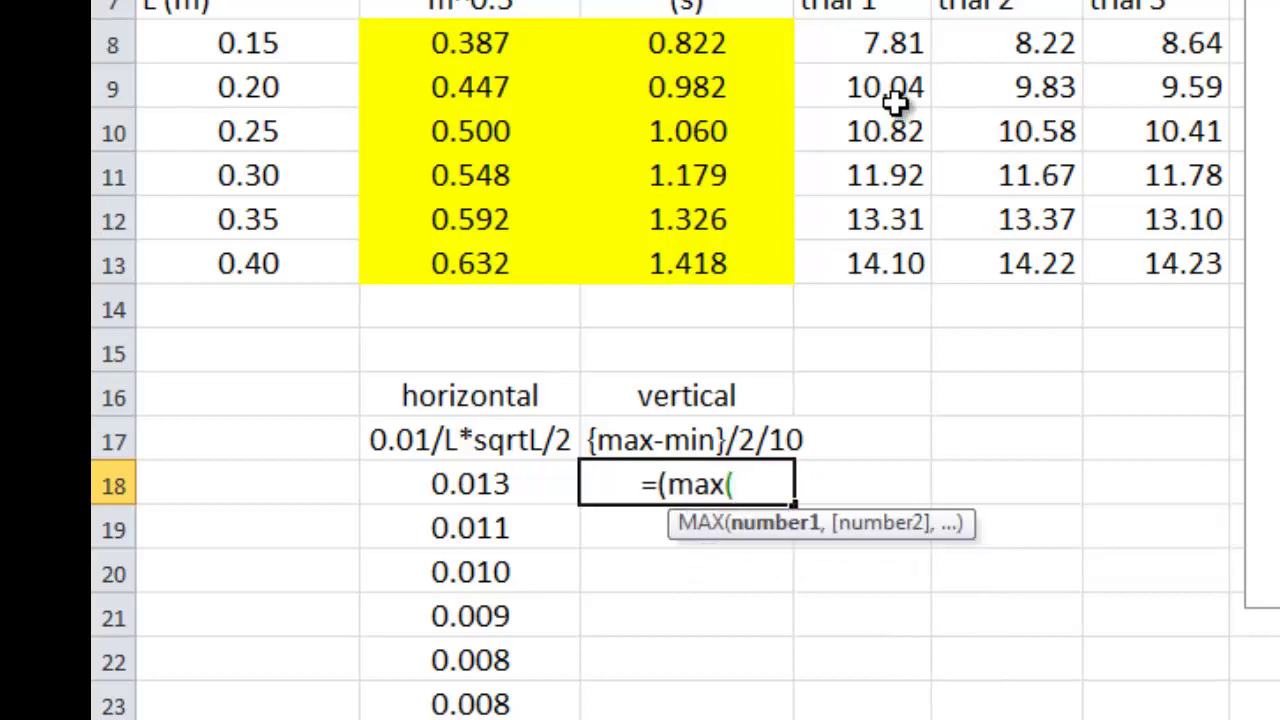
drag(914, 45, 1172, 43)
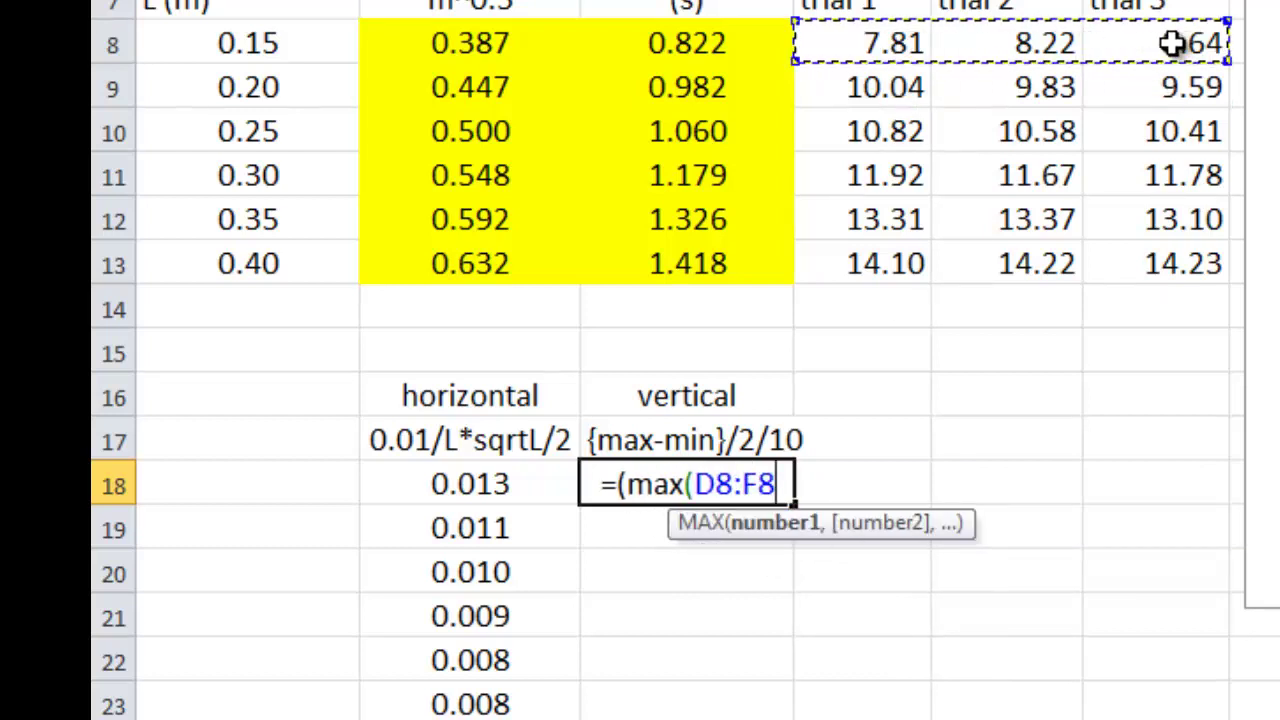
text()-min()
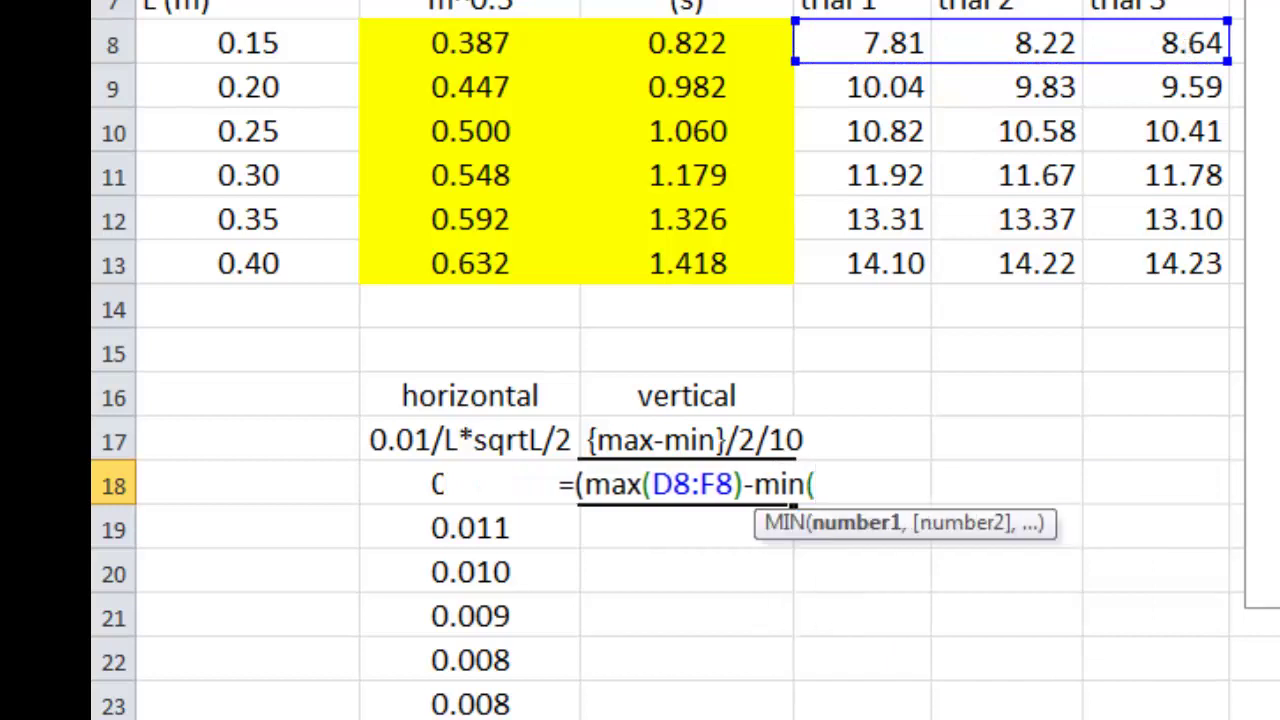
drag(855, 28, 1129, 46)
text())
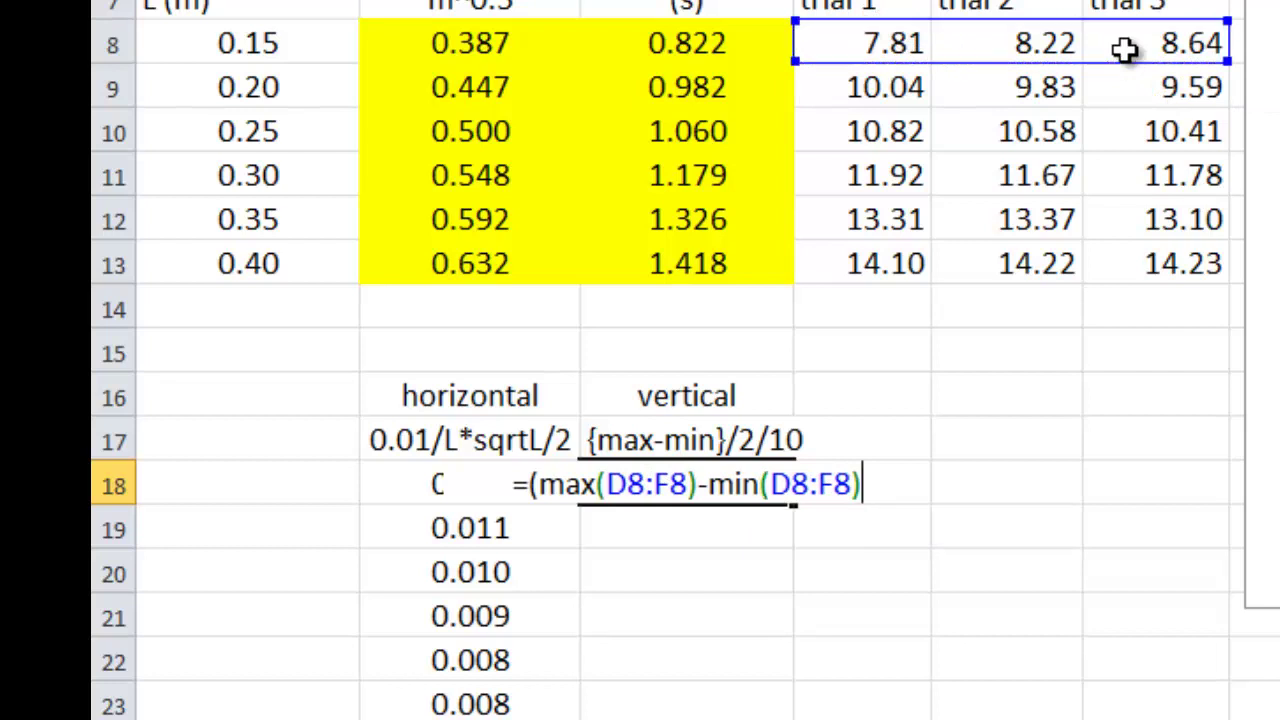
text())
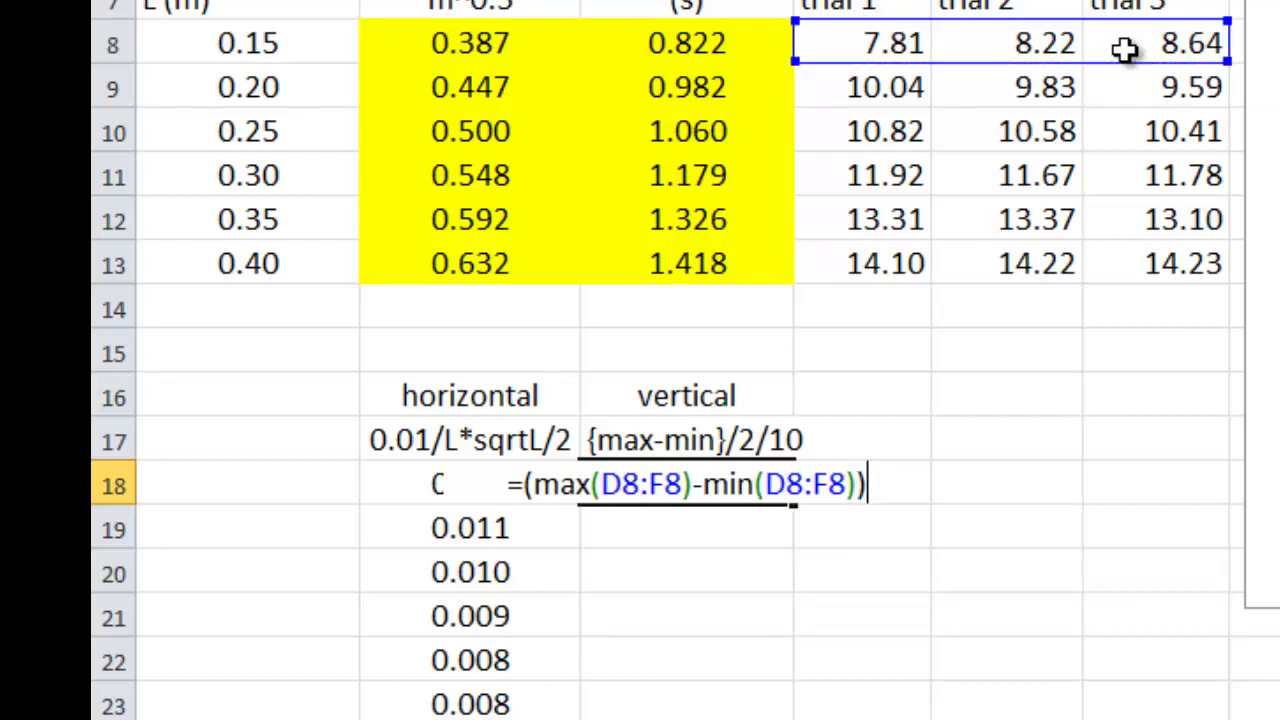
text(/2)
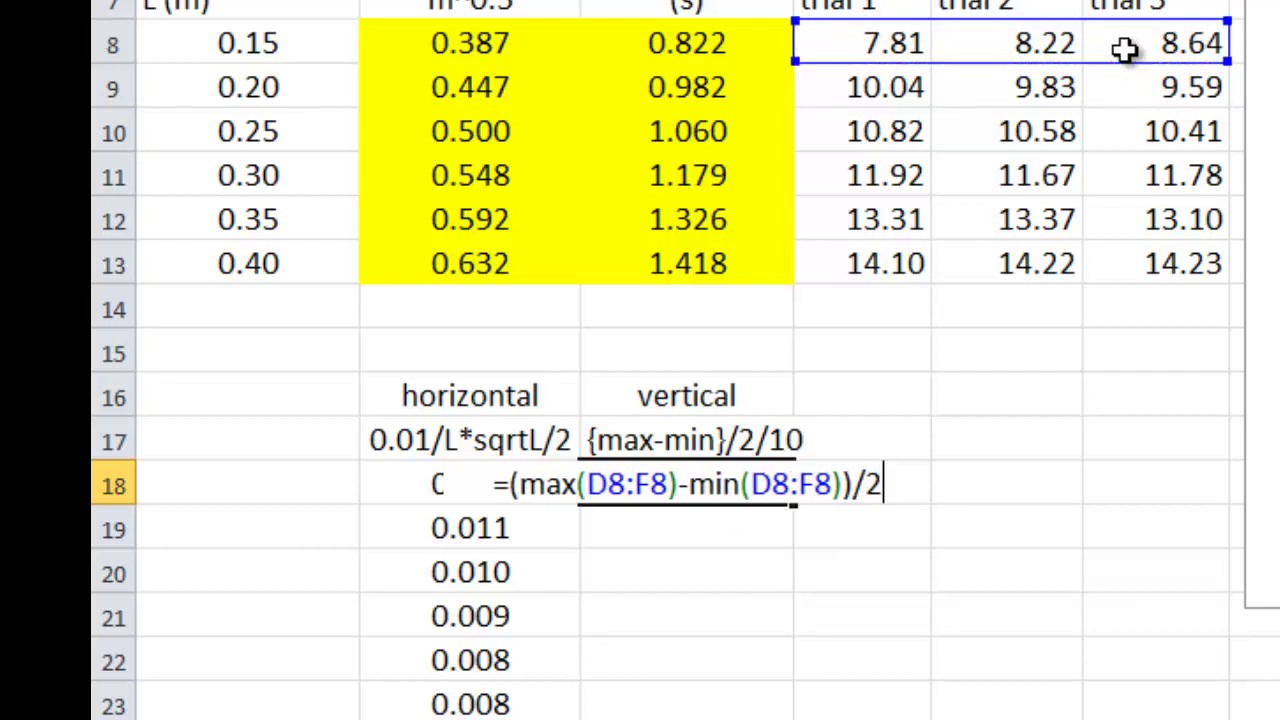
text(/10)
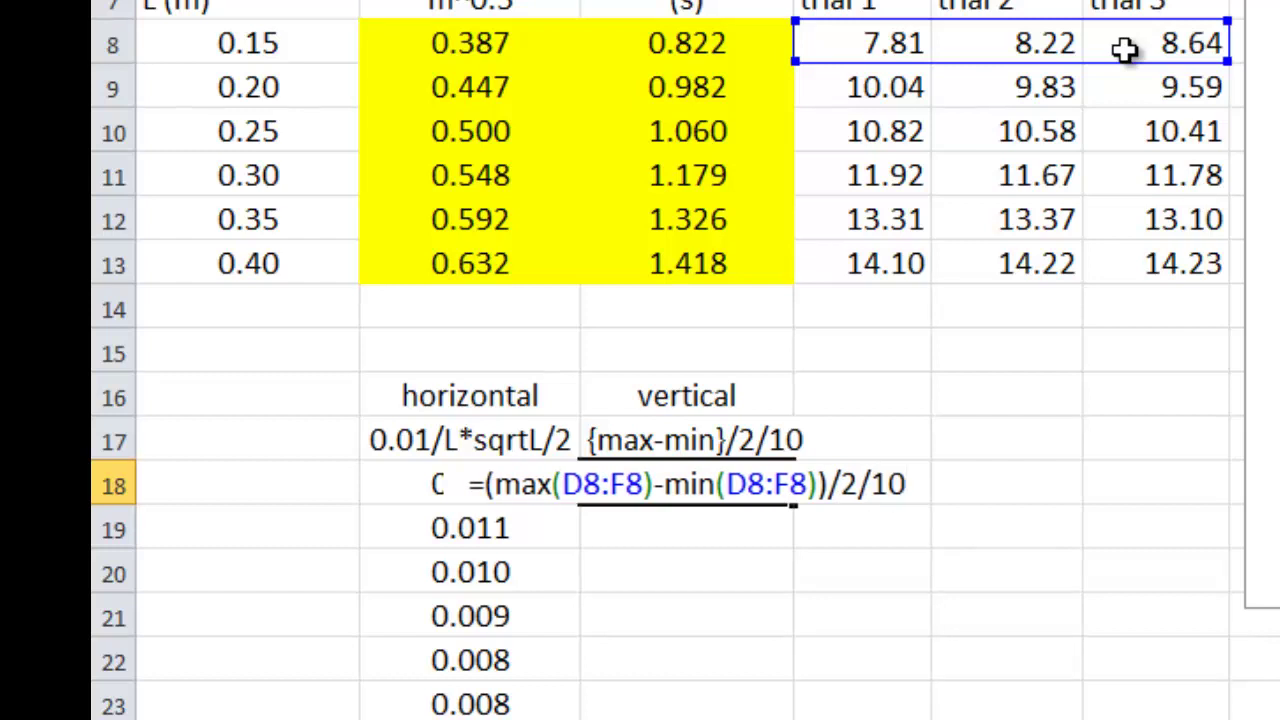
key(Return)
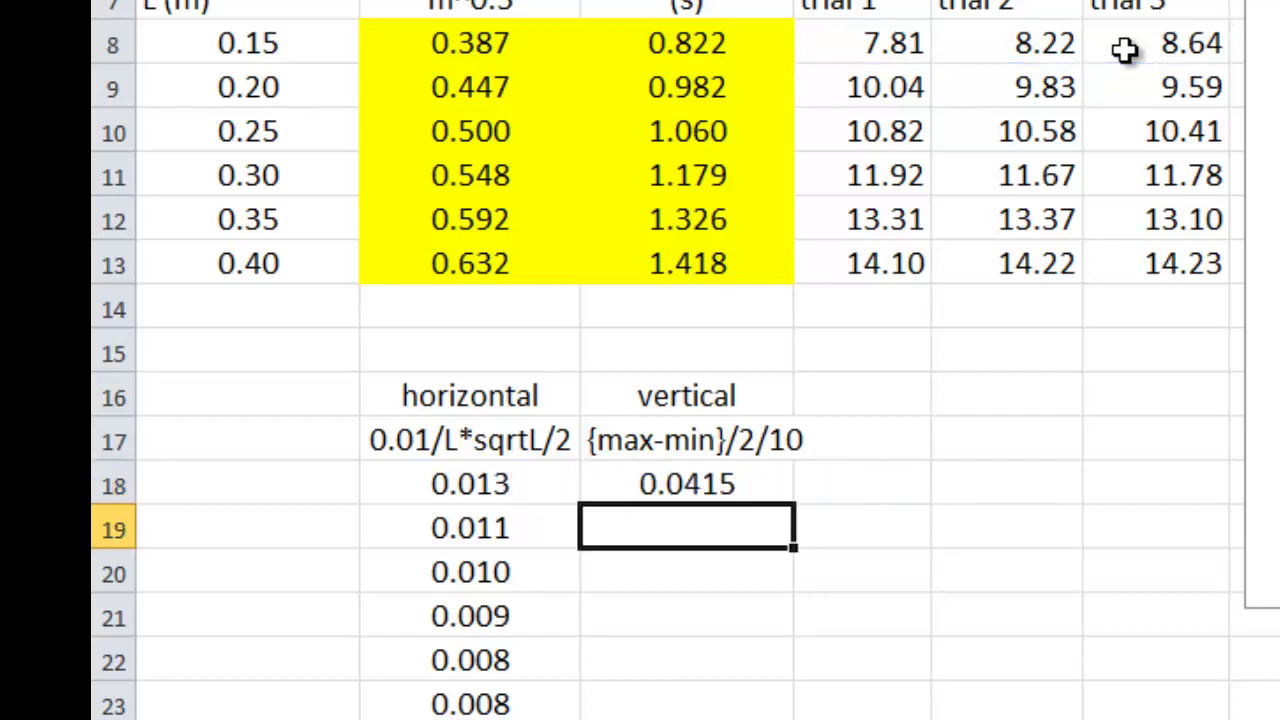
Step: Fill the vertical uncertainty formula from C18 down through C23 to cover all six lengths
click(740, 485)
drag(794, 510, 792, 683)
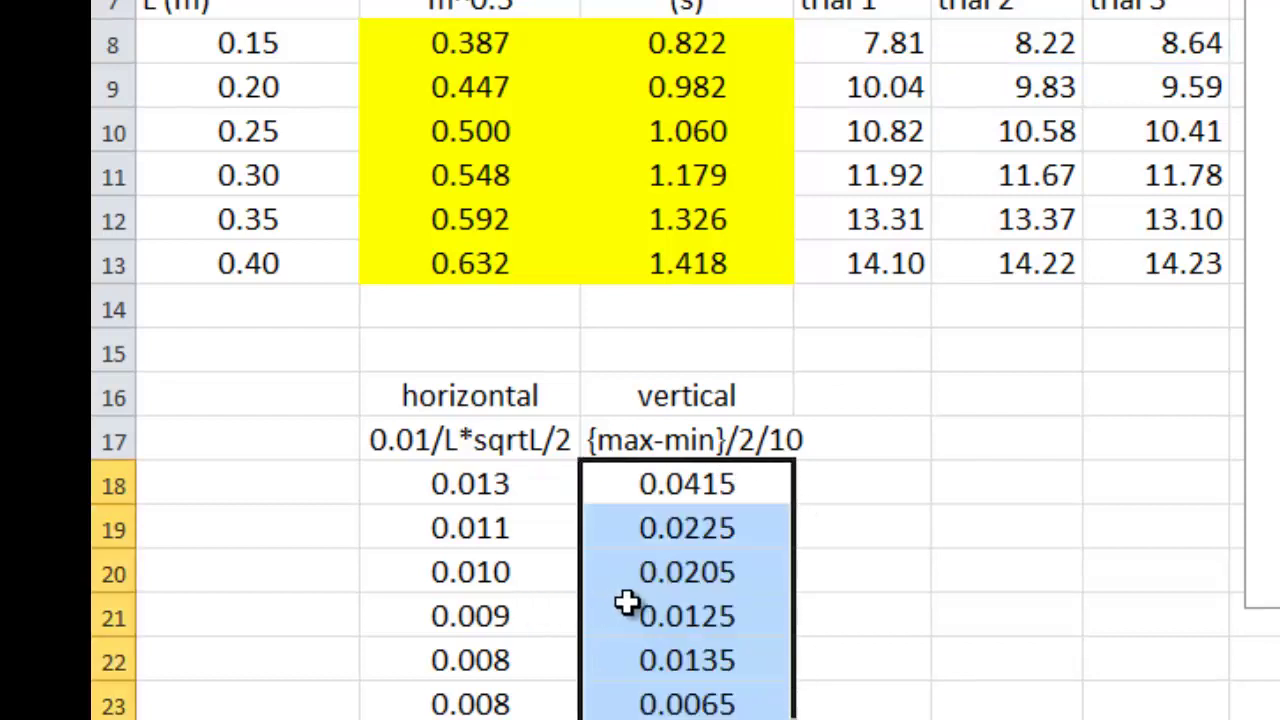
click(963, 577)
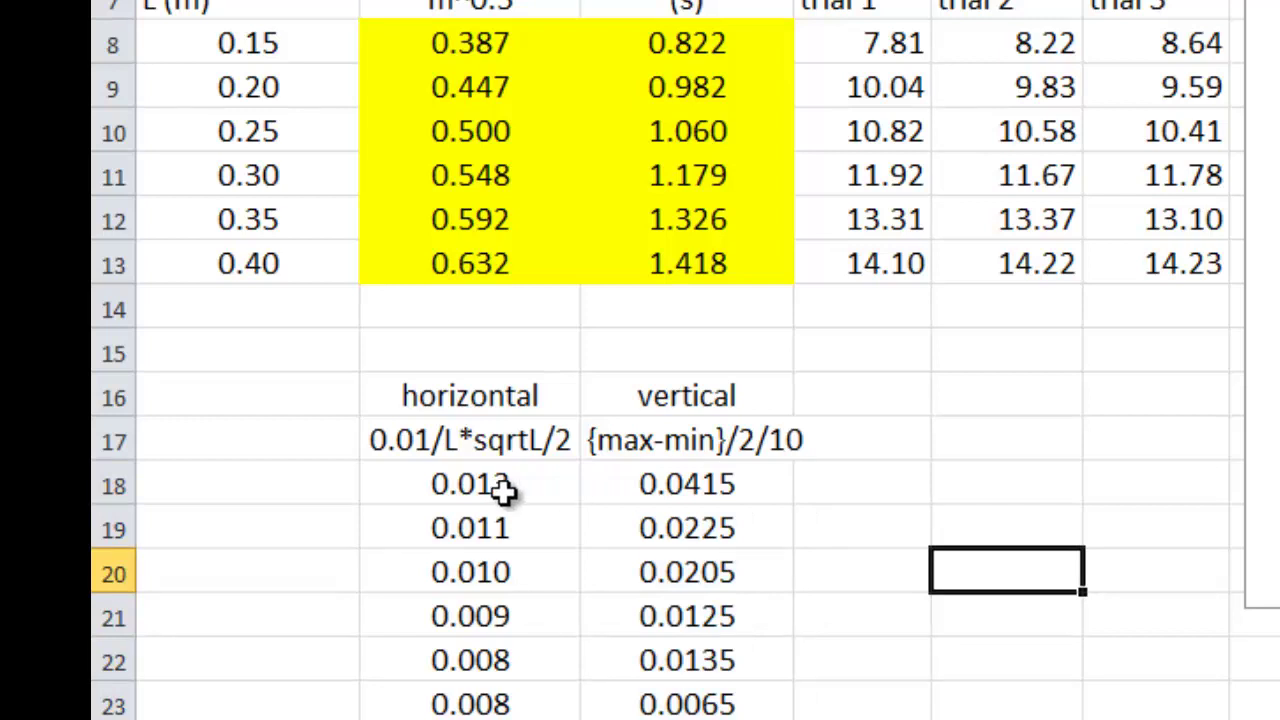
drag(508, 494, 531, 540)
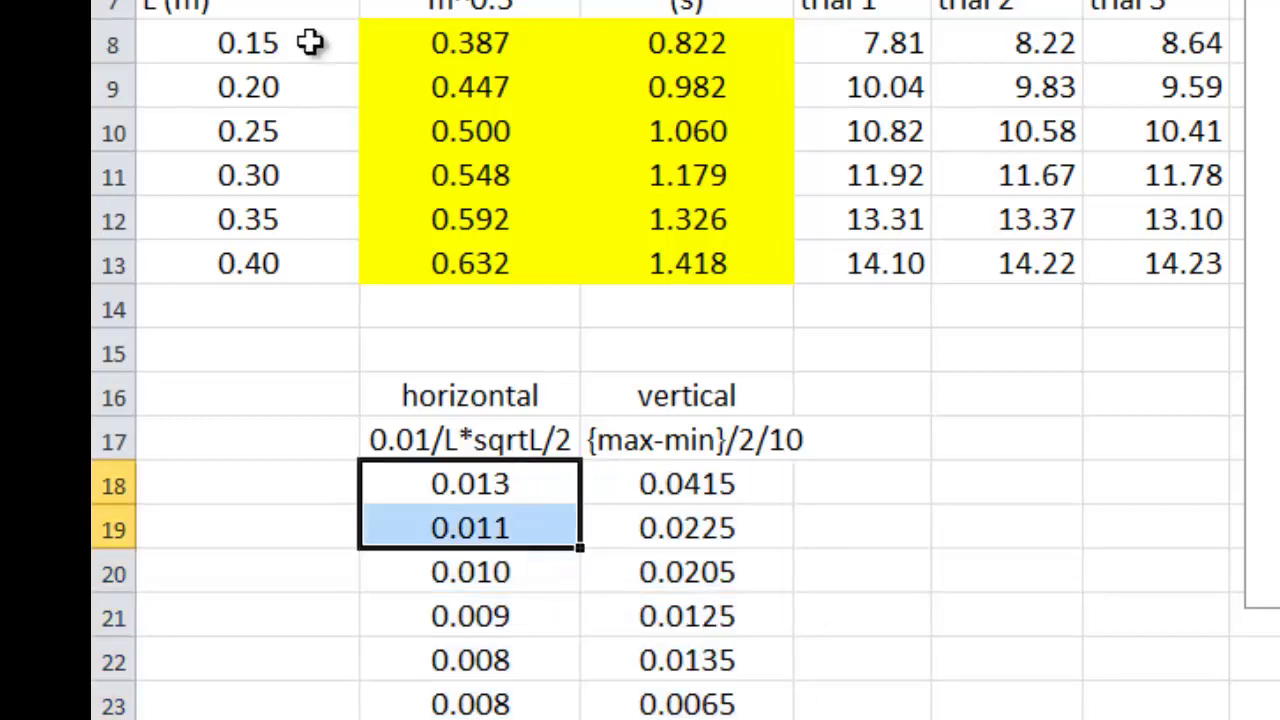
click(874, 498)
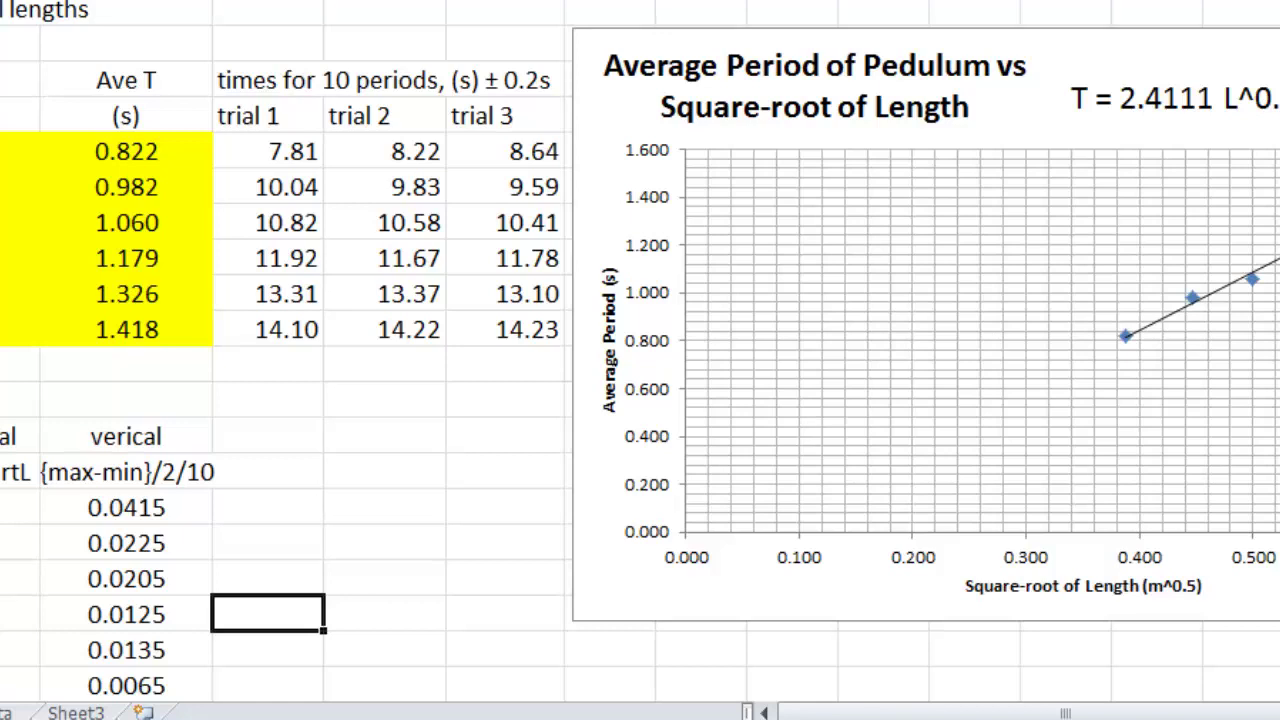
drag(20, 507, 143, 685)
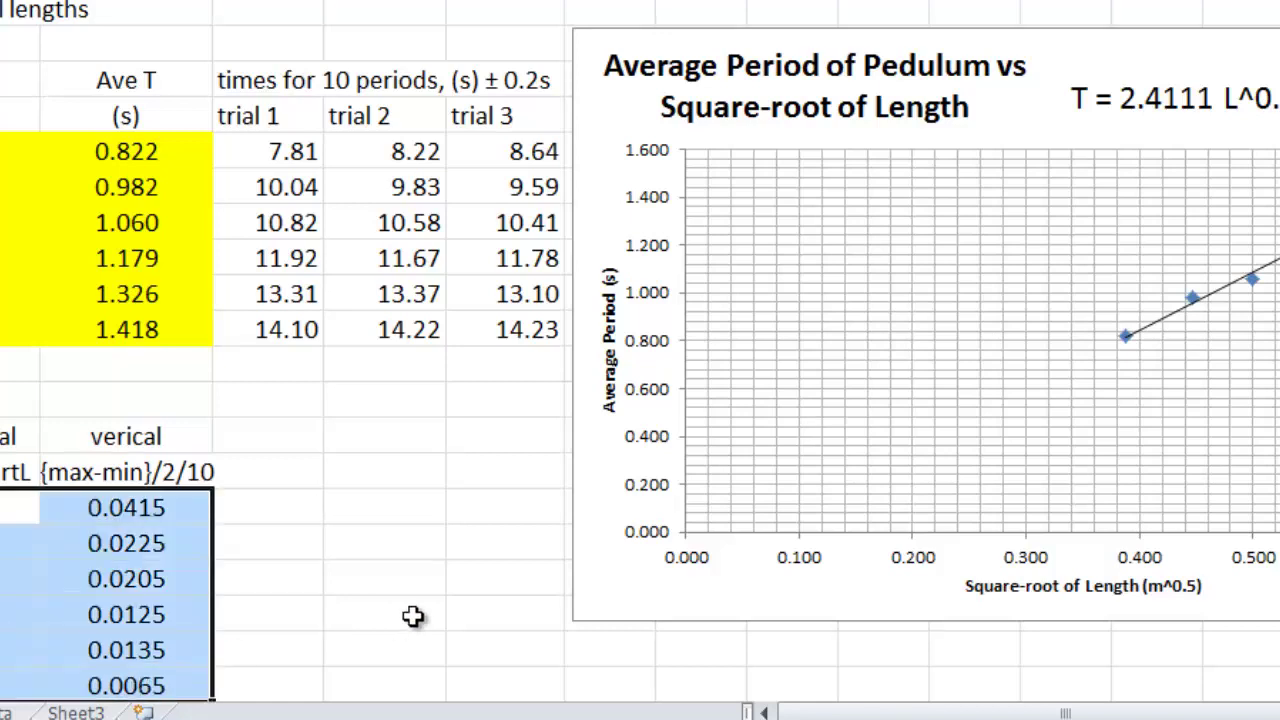
click(405, 477)
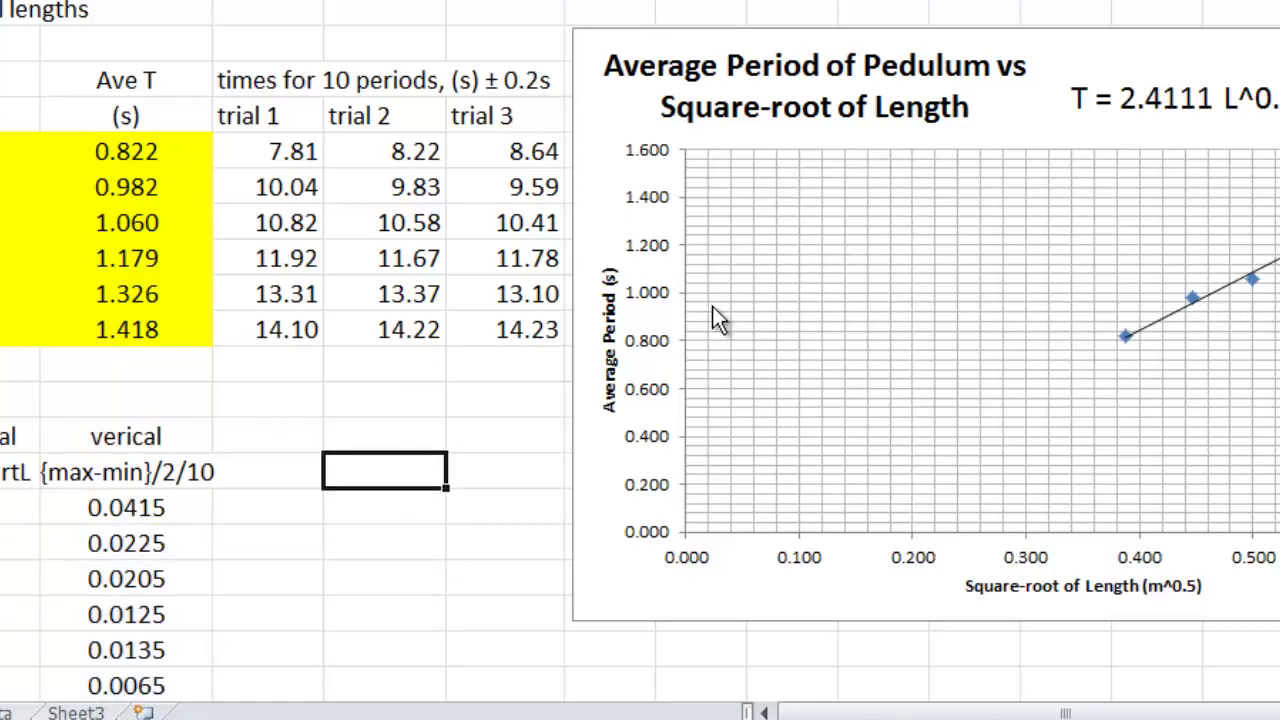
Step: Move the average period chart below the trial times, directly beside the vertical uncertainty column
click(1064, 75)
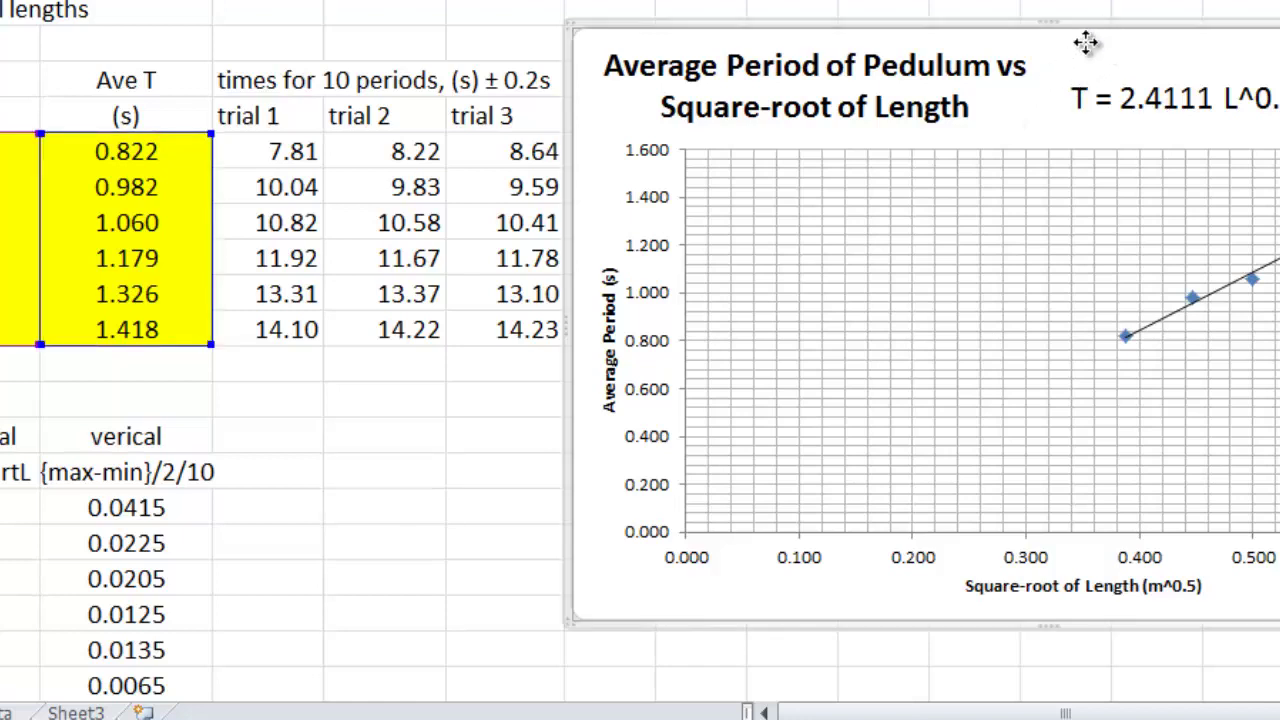
drag(1088, 40, 706, 437)
scroll(91, 421, down, 1)
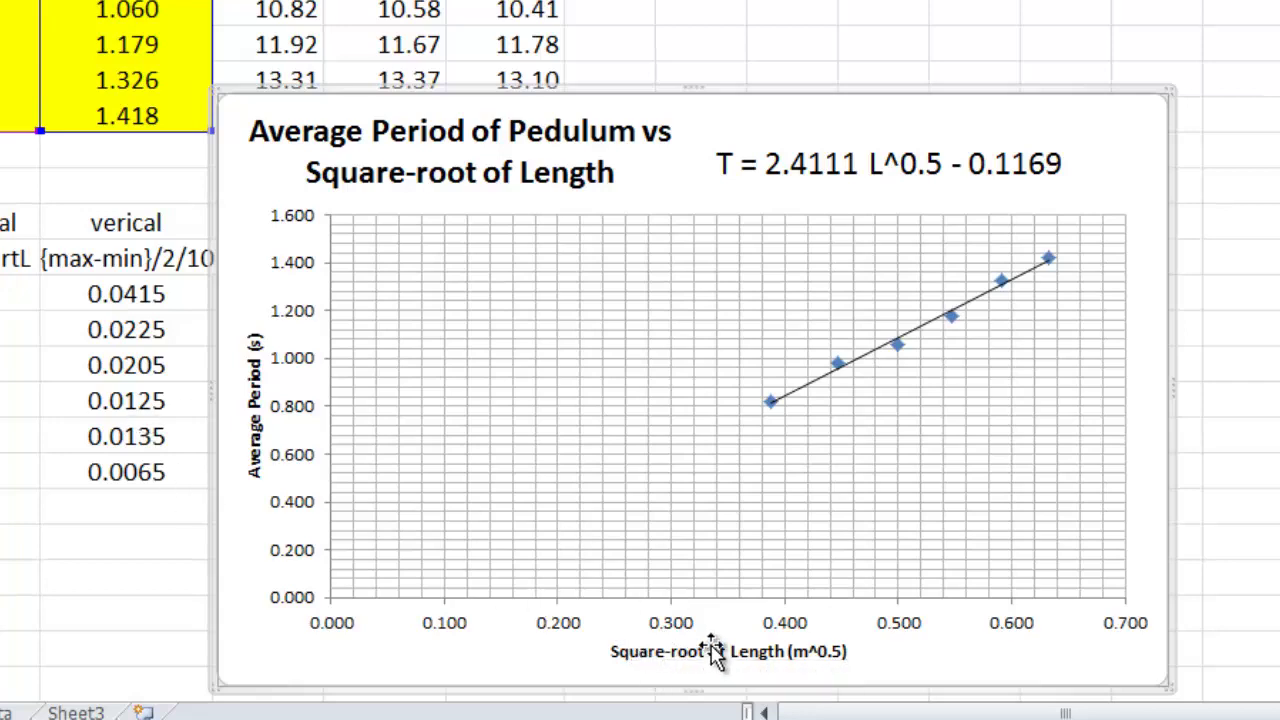
Step: Format the chart's horizontal square-root-of-length axis to start at a fixed minimum above zero instead of the automatic one
click(682, 628)
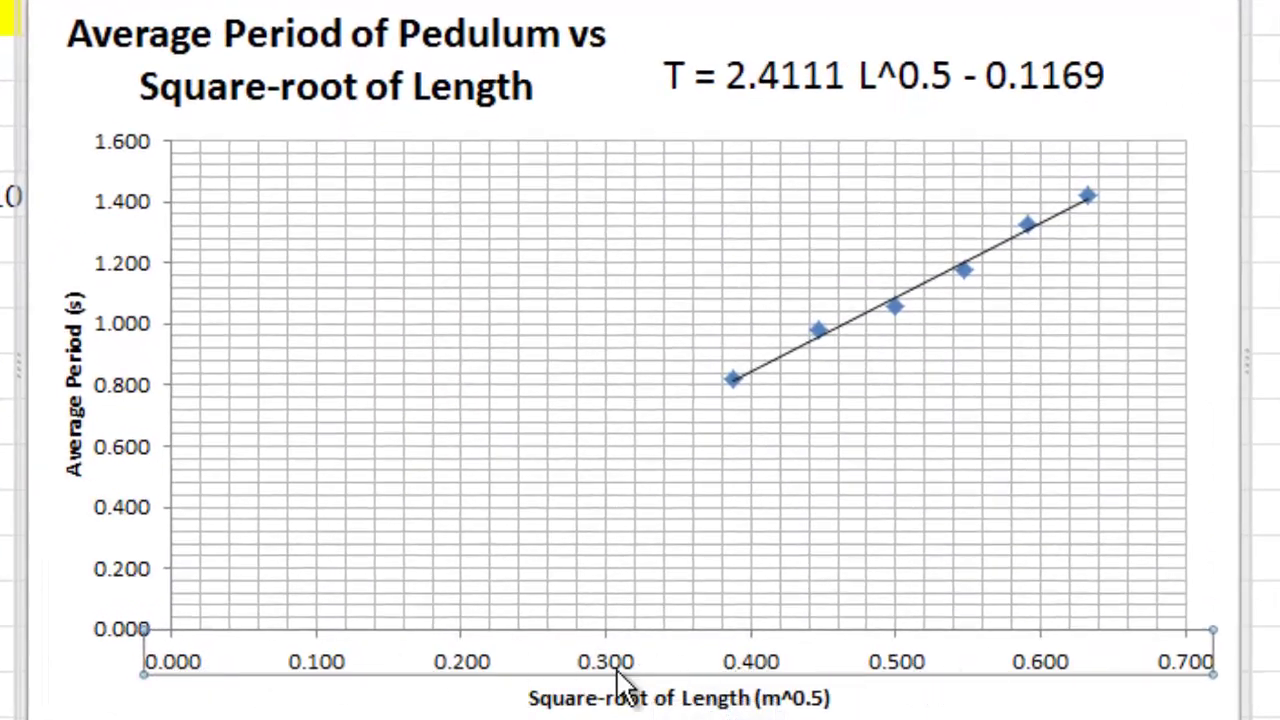
right_click(684, 675)
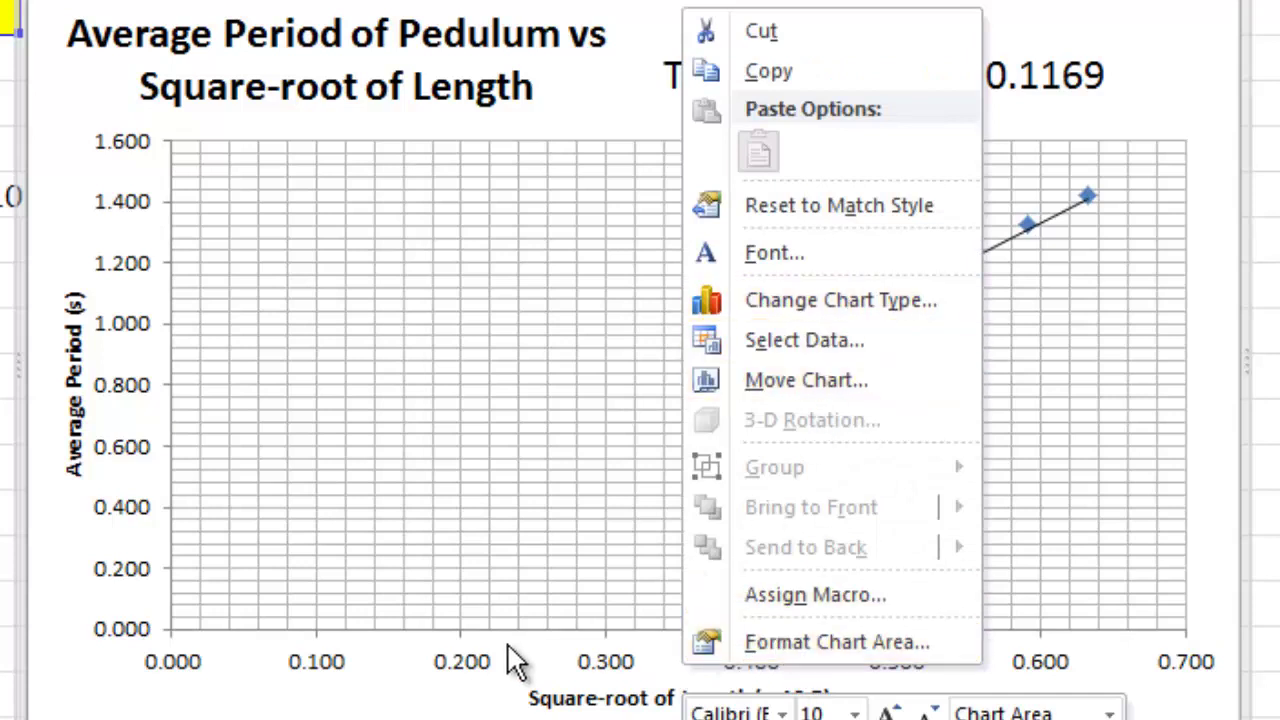
click(460, 678)
click(465, 678)
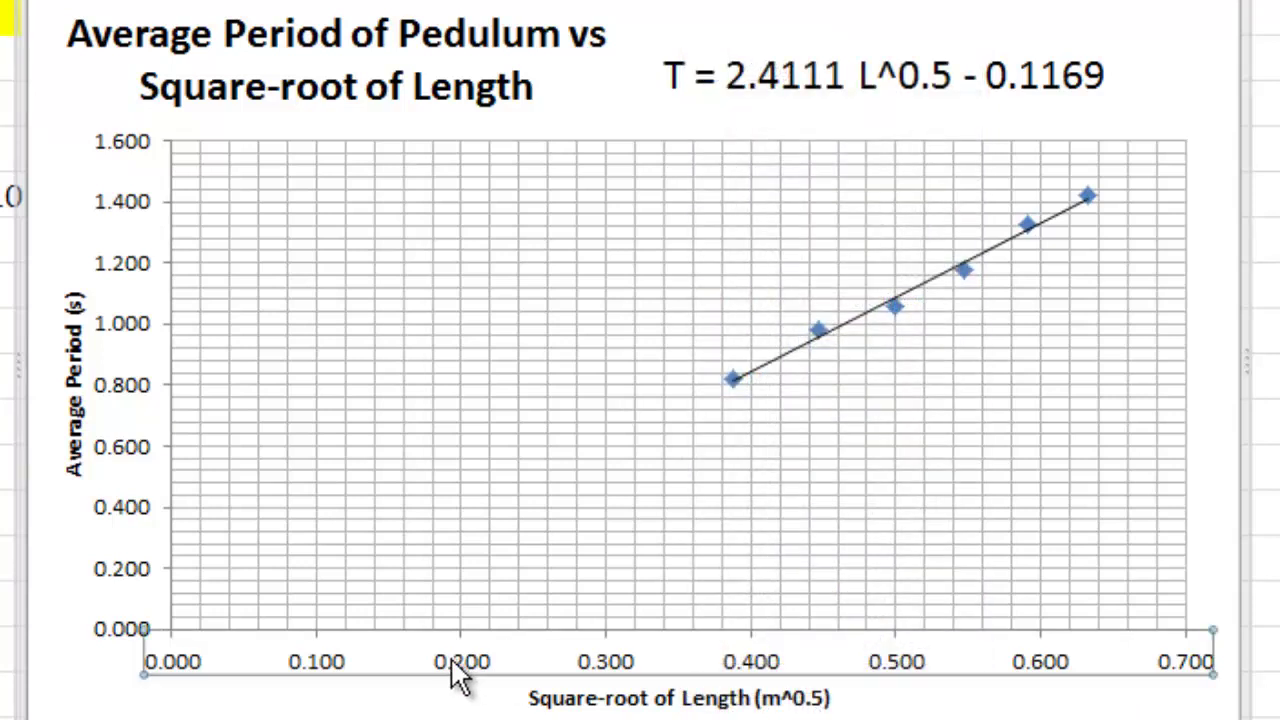
right_click(458, 678)
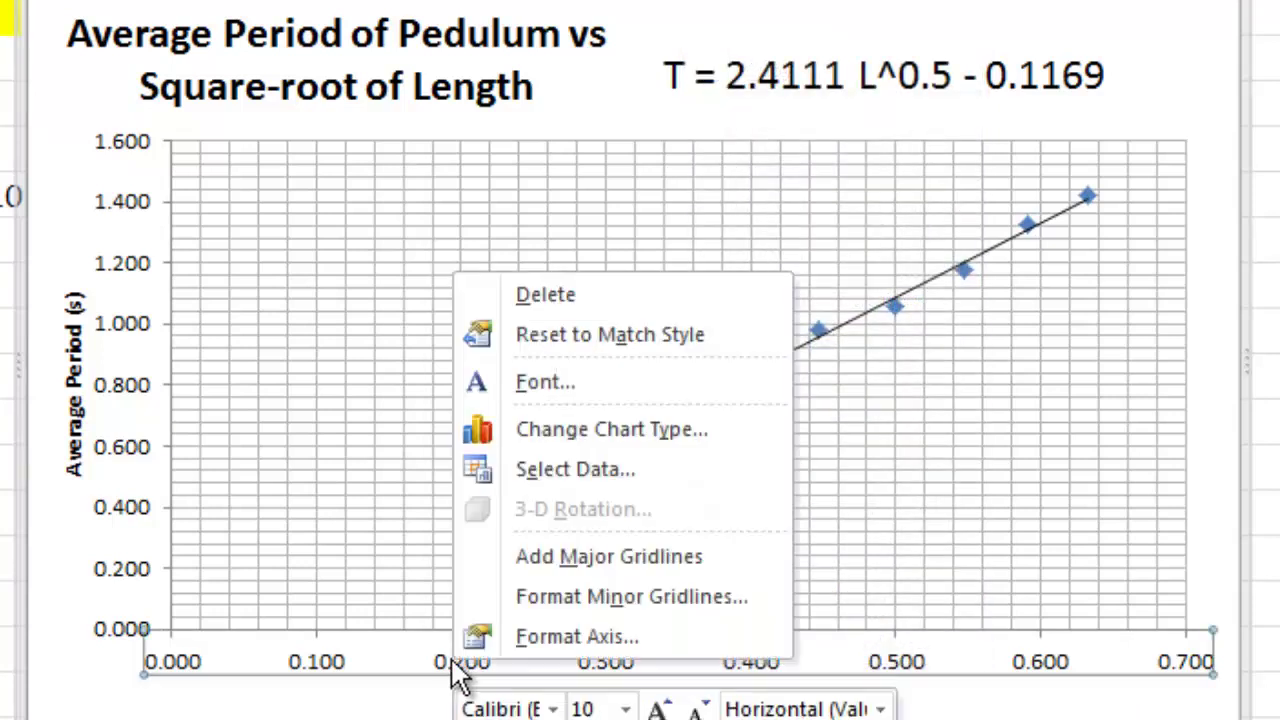
click(598, 637)
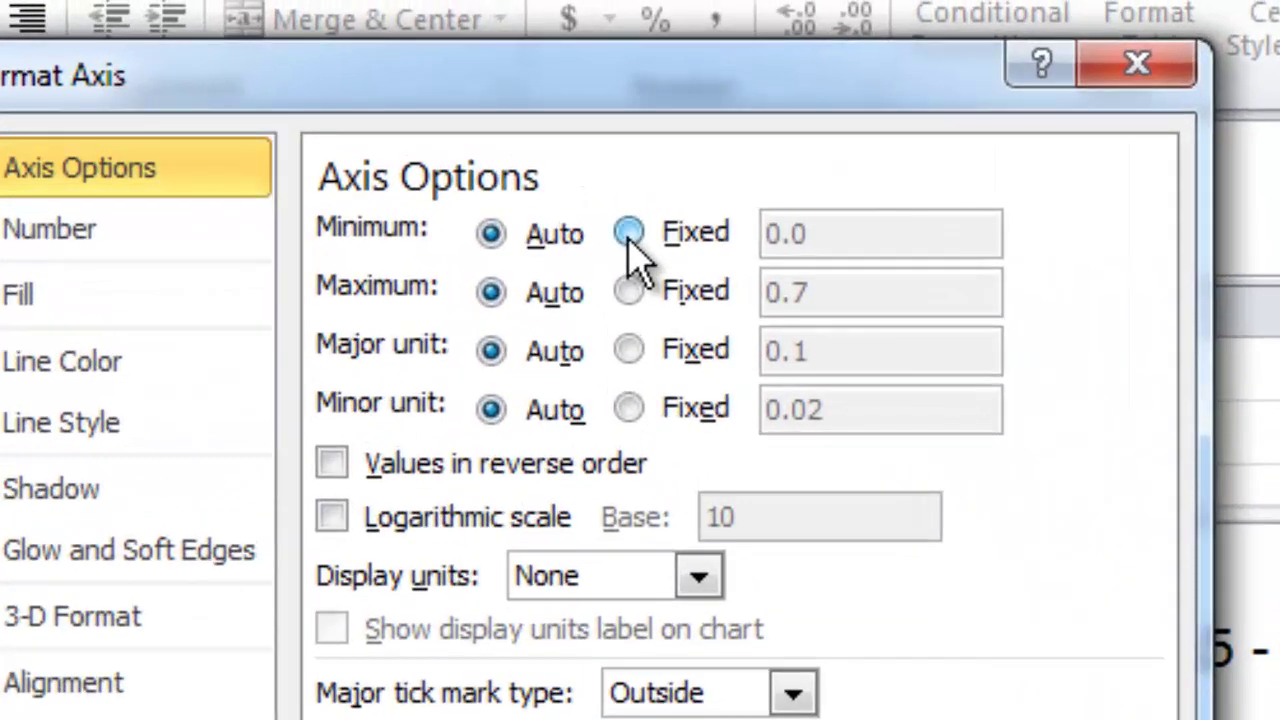
click(583, 143)
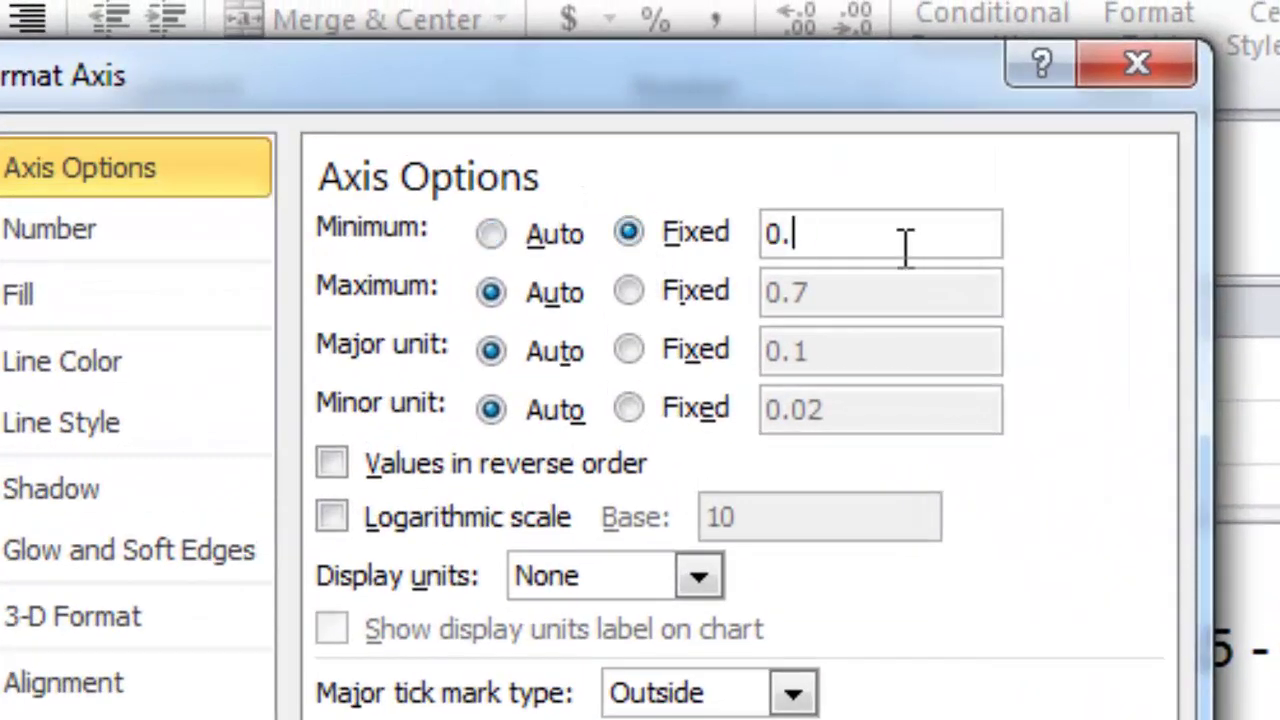
text(5)
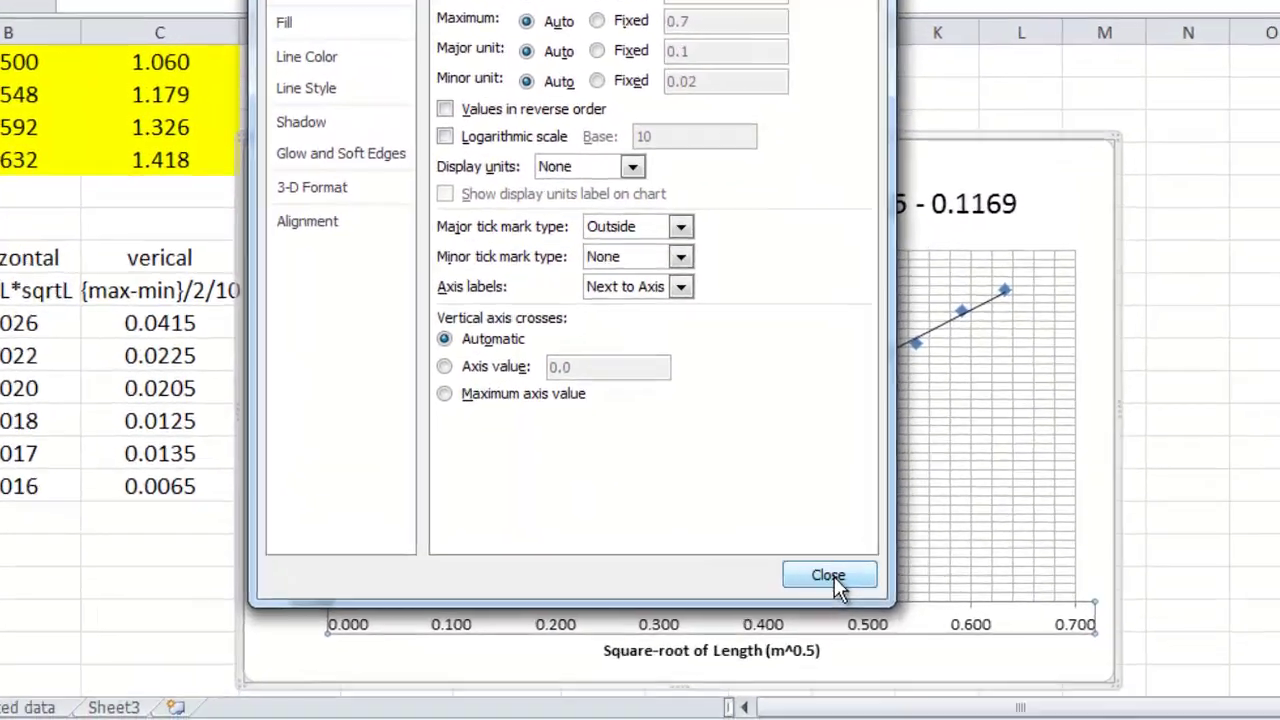